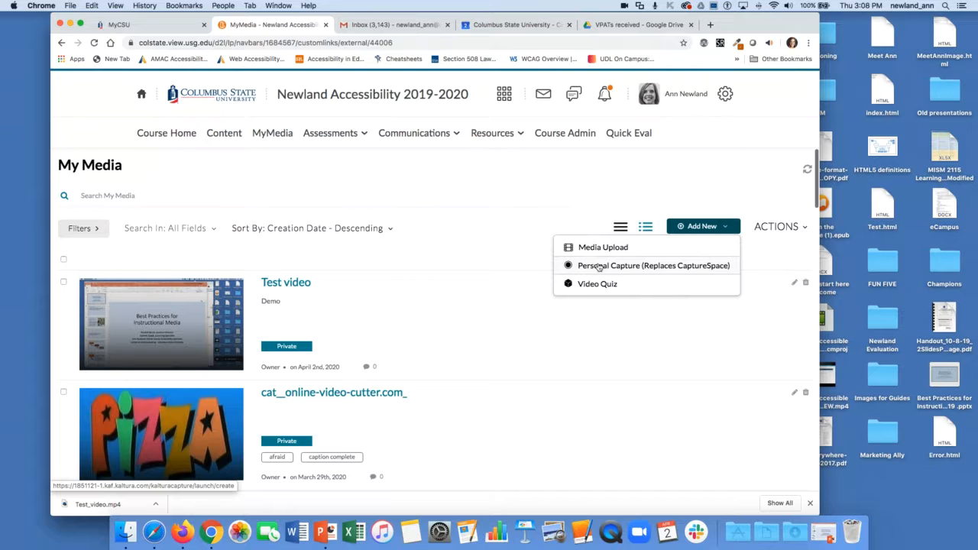
Step: Try to launch Personal Capture from MyMedia, allowing the browser to open KalturaCapture
{"action": "left_click", "coordinate": [599, 266]}
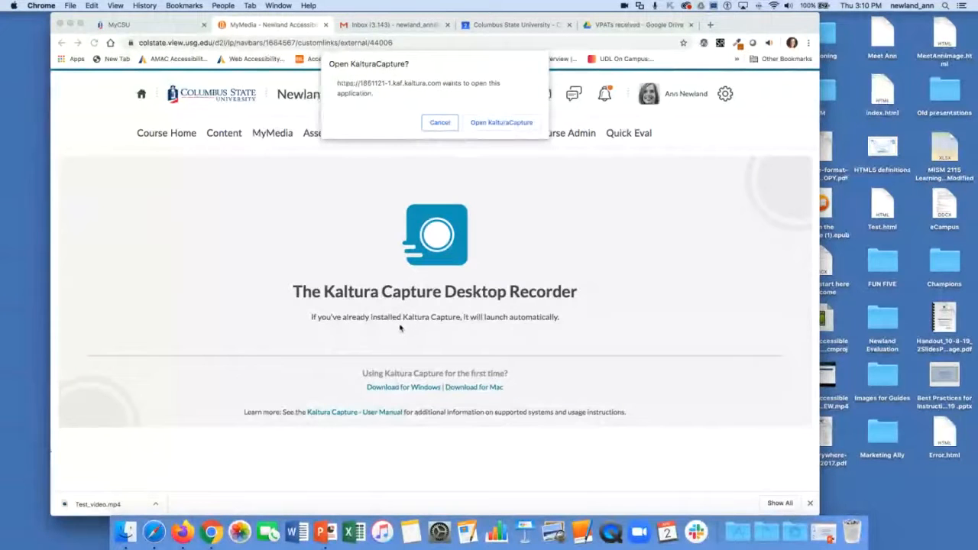
{"action": "left_click", "coordinate": [501, 123]}
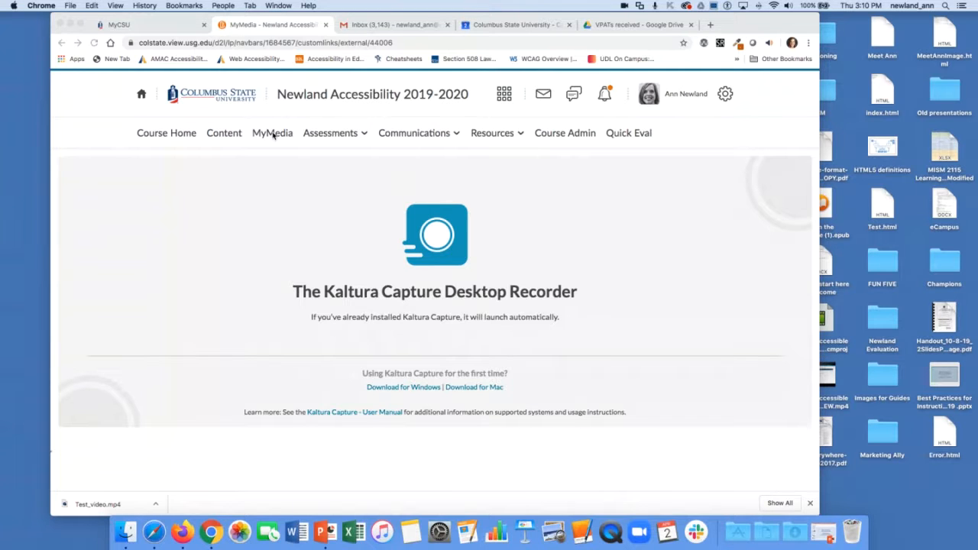
Step: Return to MyMedia and try again to launch Personal Capture, allowing KalturaCapture to open
{"action": "left_click", "coordinate": [273, 136]}
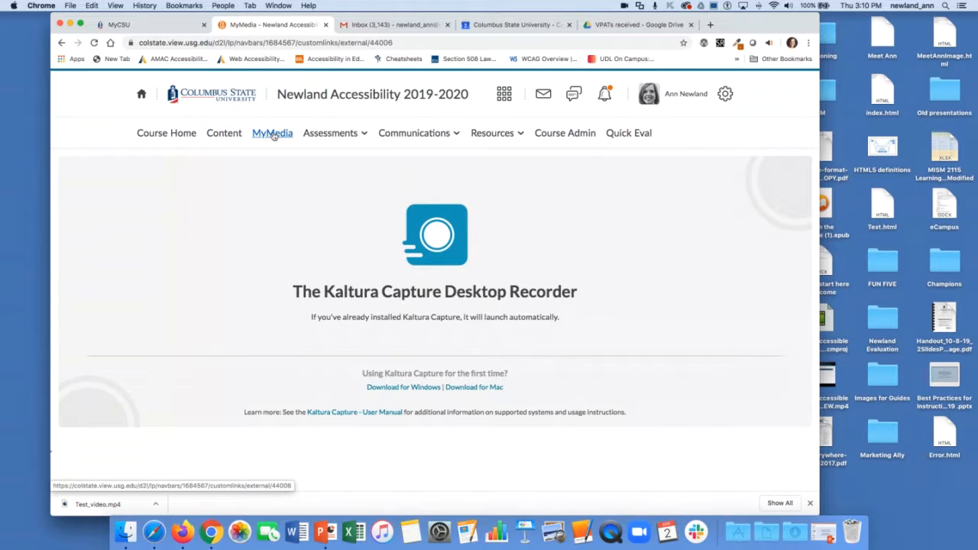
{"action": "left_click", "coordinate": [274, 134]}
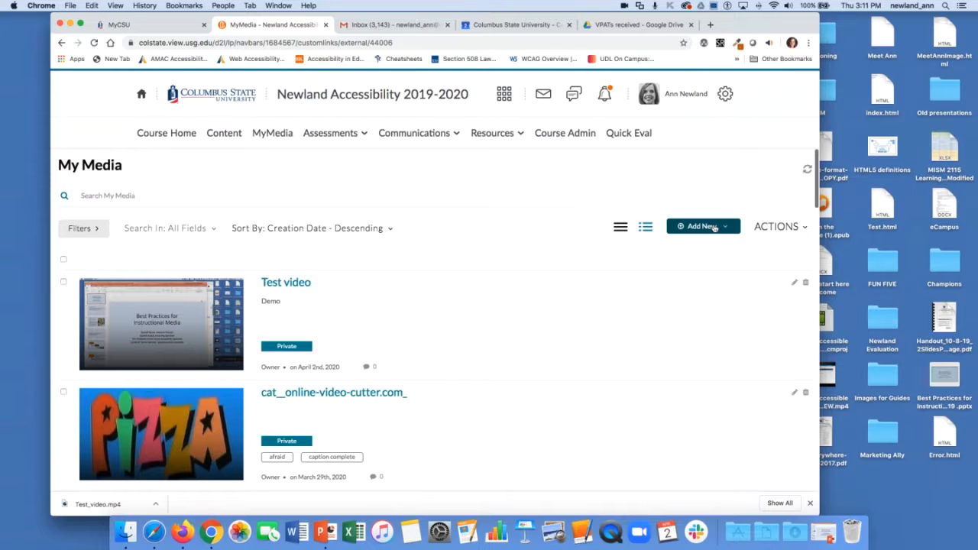
{"action": "left_click", "coordinate": [714, 227]}
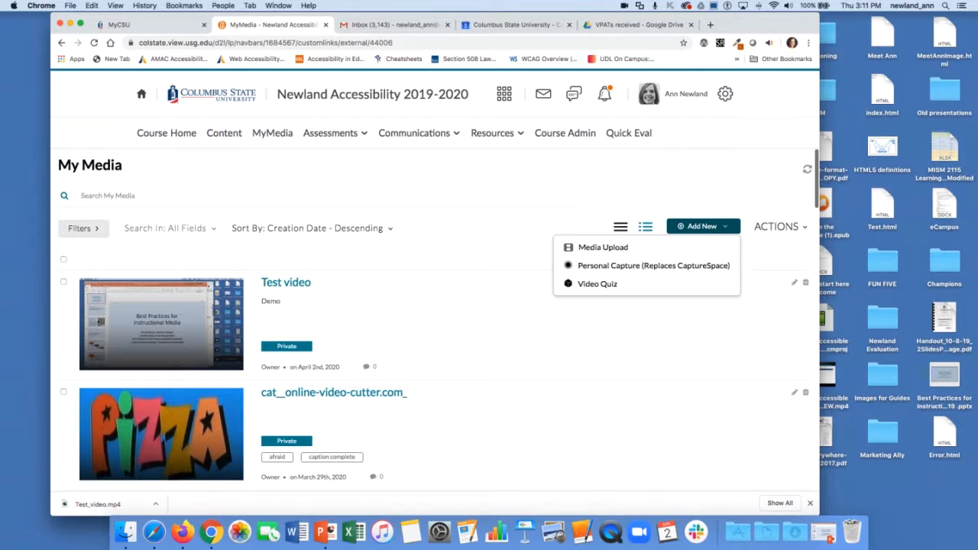
{"action": "left_click", "coordinate": [629, 267]}
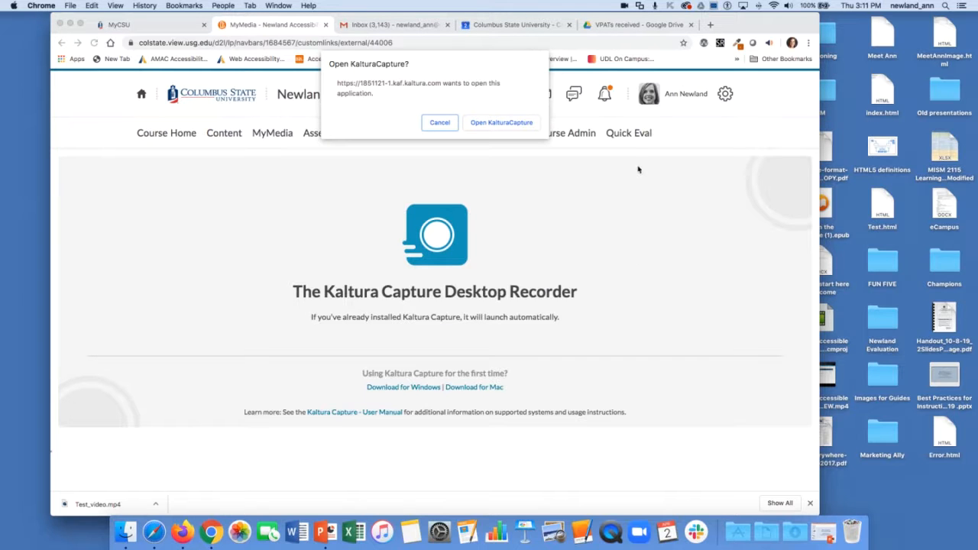
{"action": "left_click", "coordinate": [485, 123]}
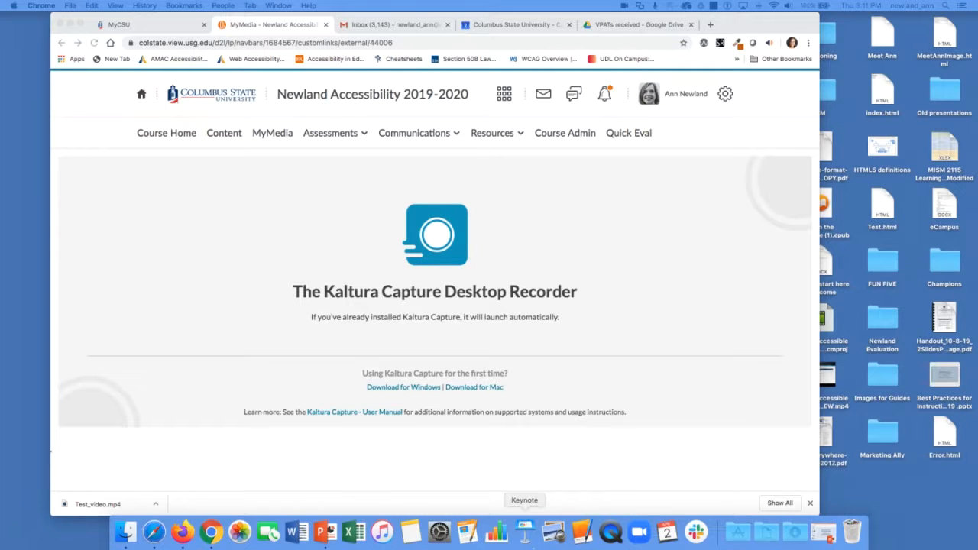
Step: Try to start KalturaCapture directly from the Mac's Applications folder
{"action": "left_click", "coordinate": [738, 533]}
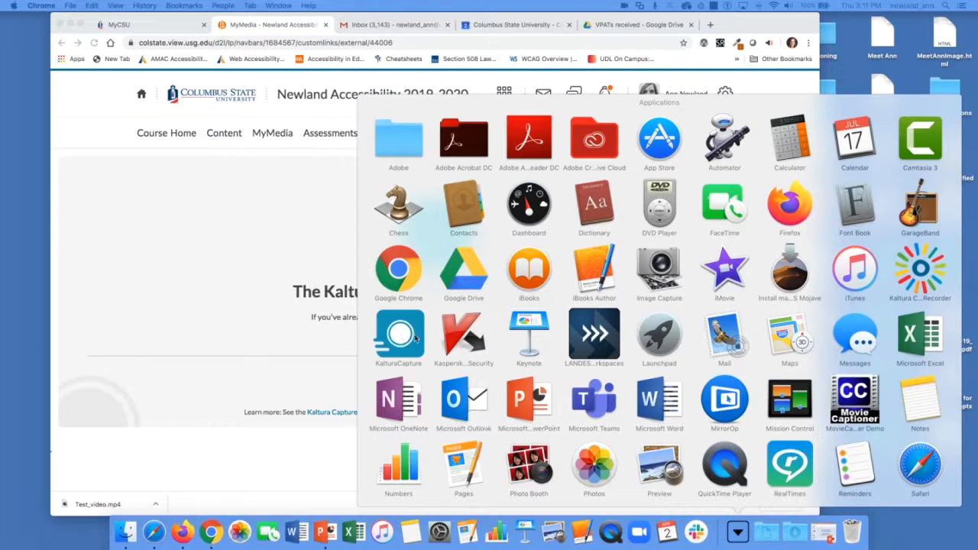
{"action": "left_click", "coordinate": [409, 337]}
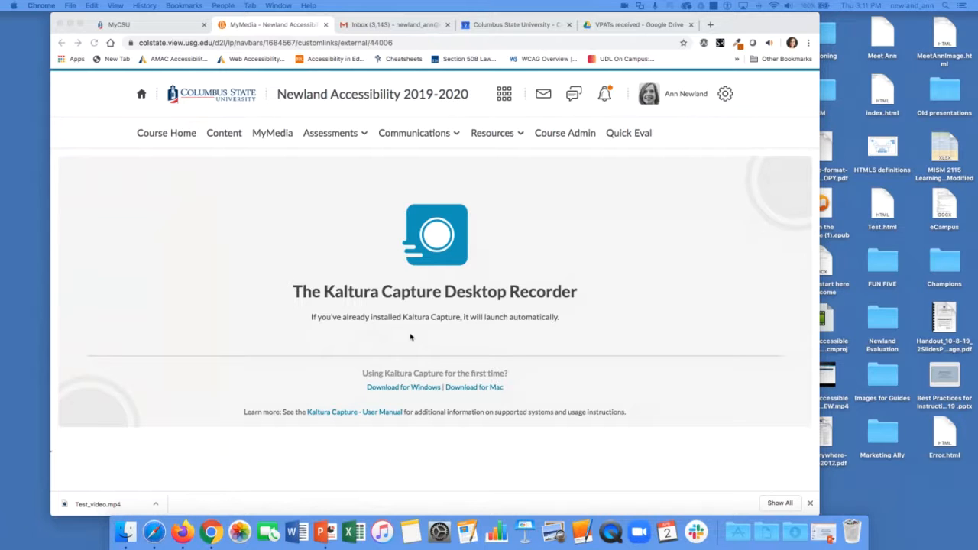
{"action": "left_click", "coordinate": [737, 532]}
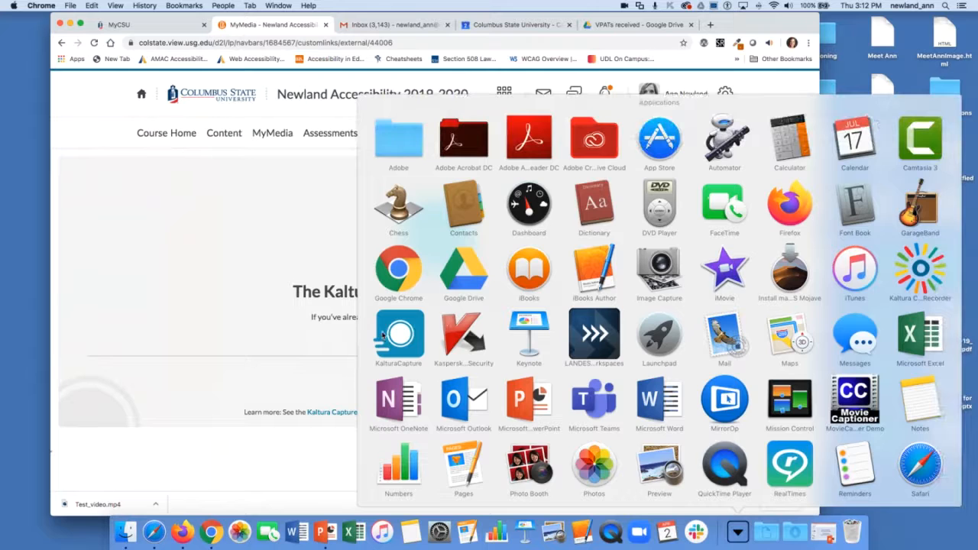
{"action": "left_click", "coordinate": [384, 336]}
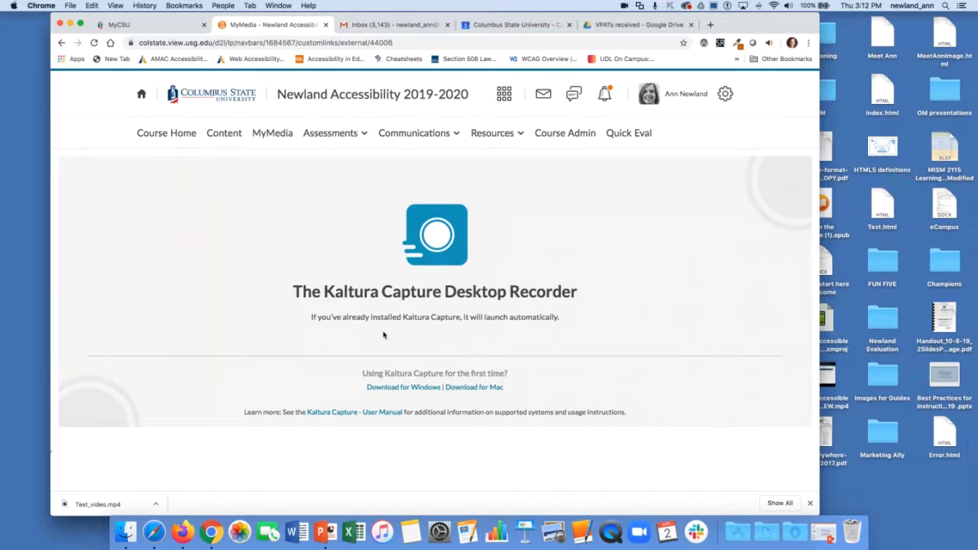
{"action": "left_click", "coordinate": [737, 534]}
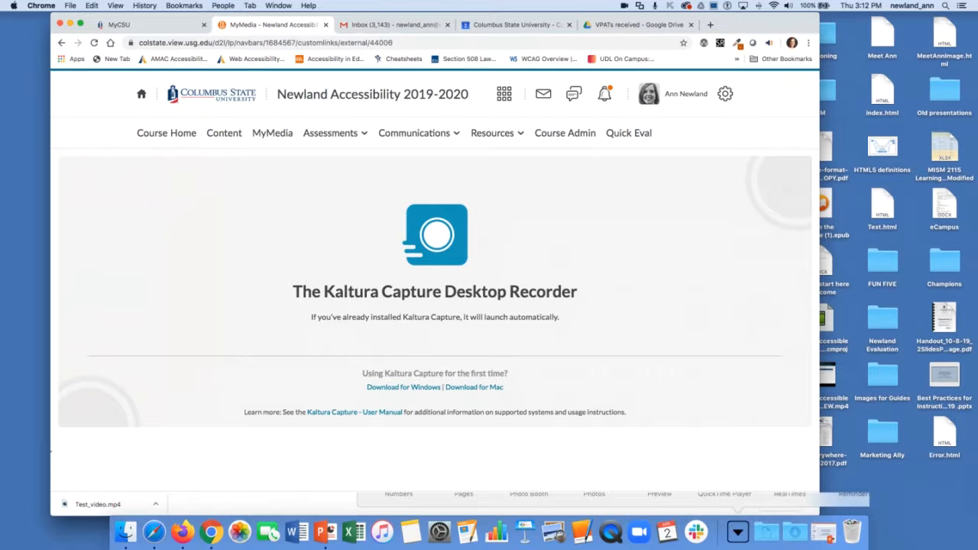
{"action": "left_click", "coordinate": [394, 326]}
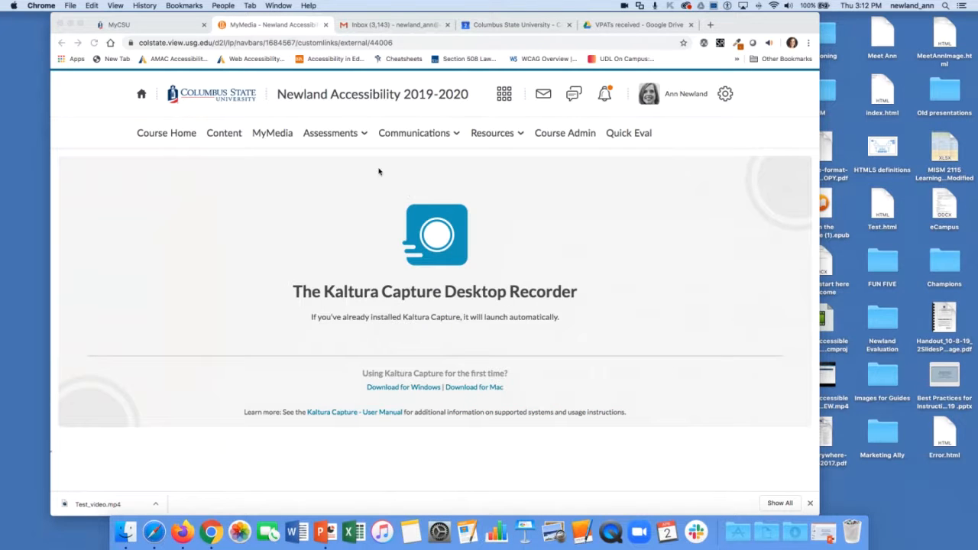
Step: Close the stuck MyMedia page, re-enter CougarVIEW from MyCSU, and open MyMedia in the 2019-2020 Accessibility course
{"action": "left_click", "coordinate": [272, 137]}
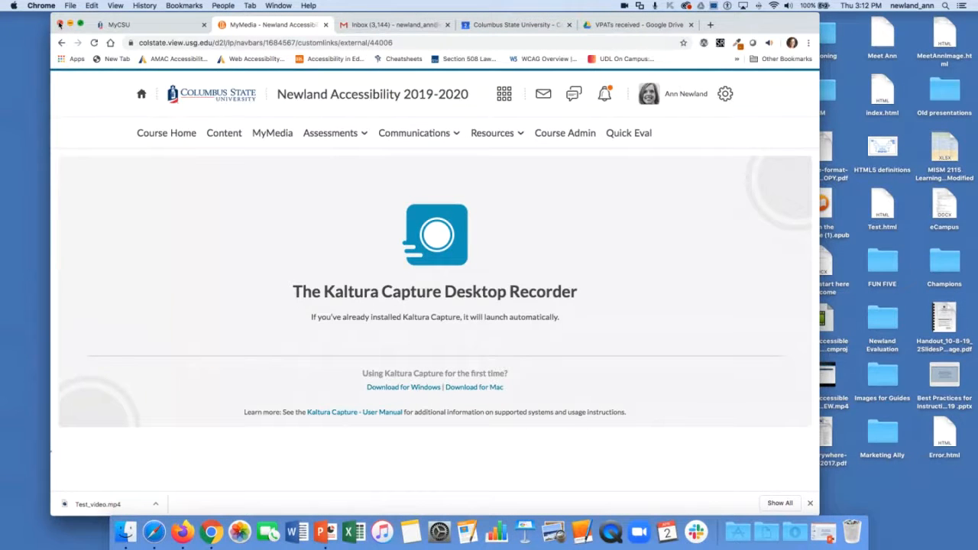
{"action": "left_click", "coordinate": [326, 25]}
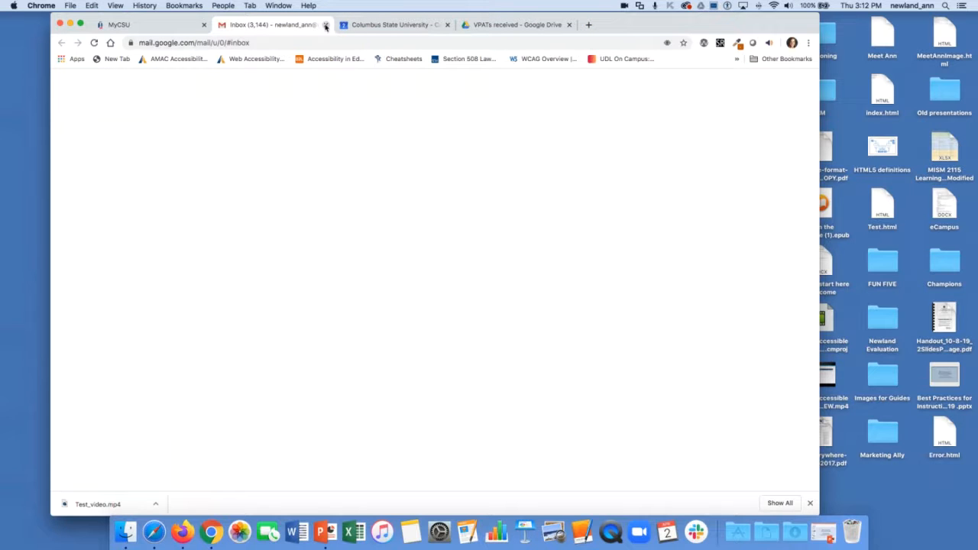
{"action": "left_click", "coordinate": [139, 27]}
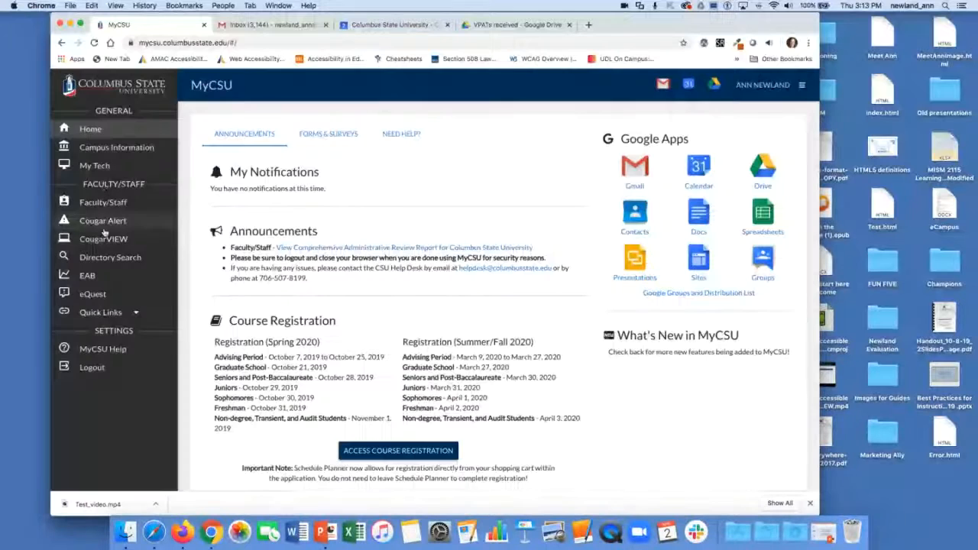
{"action": "left_click", "coordinate": [113, 244]}
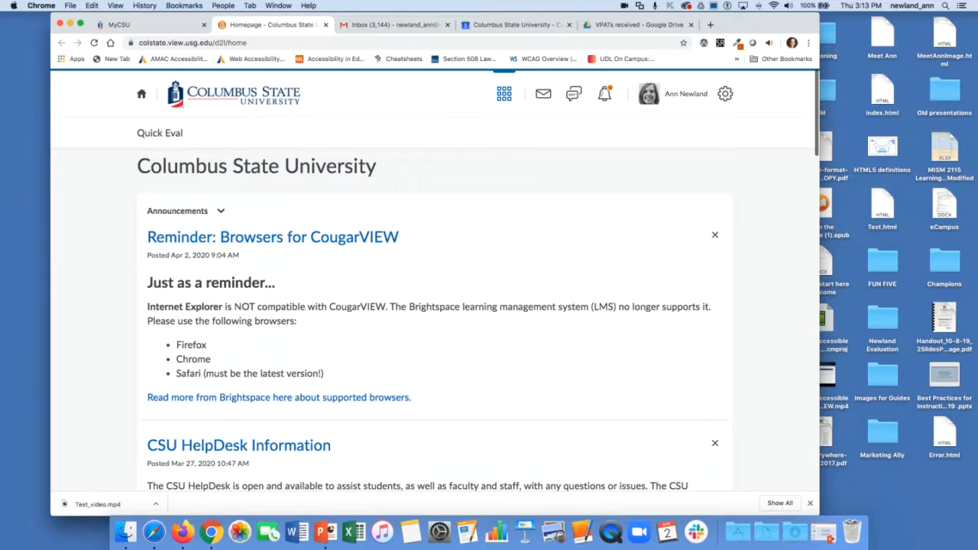
{"action": "left_click", "coordinate": [503, 94]}
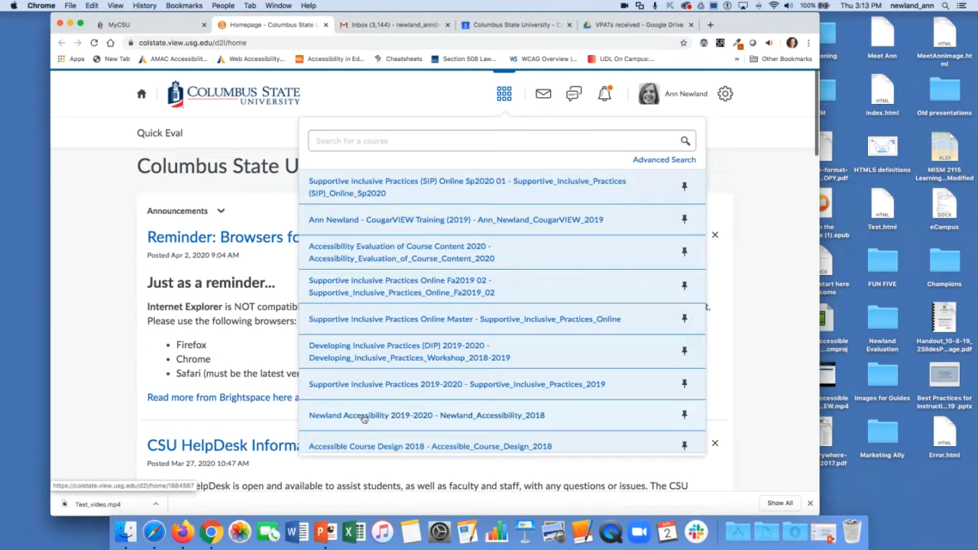
{"action": "left_click", "coordinate": [363, 416]}
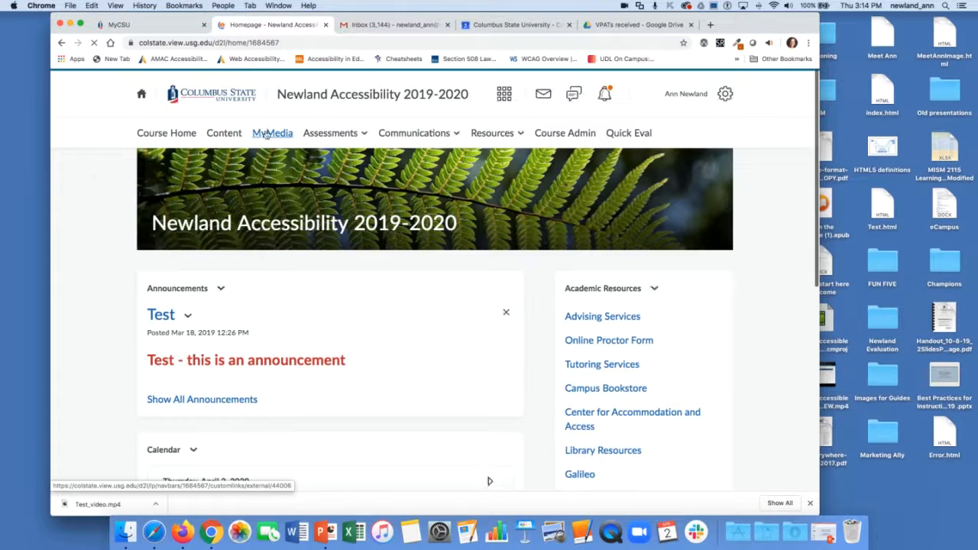
{"action": "left_click", "coordinate": [274, 134]}
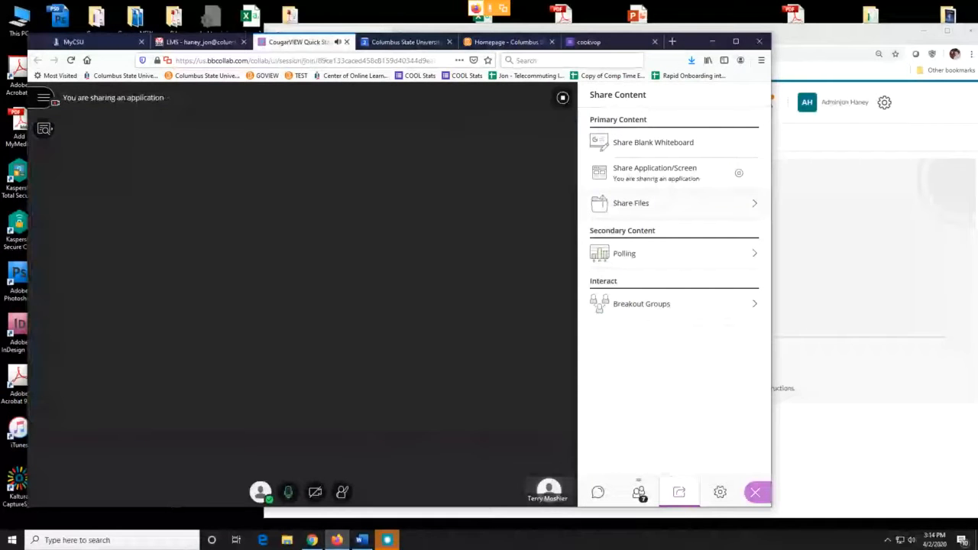
Step: Close the cookvop form and bring the CougarVIEW Quick Start window with the Kaltura Capture page to the front in Chrome
{"action": "left_click", "coordinate": [600, 42]}
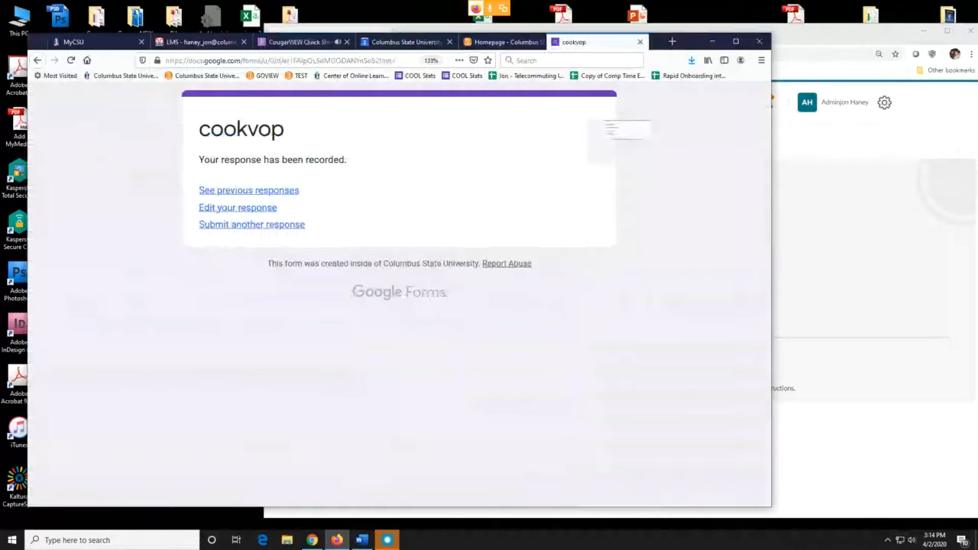
{"action": "left_click_drag", "start_coordinate": [600, 42], "coordinate": [0, 124]}
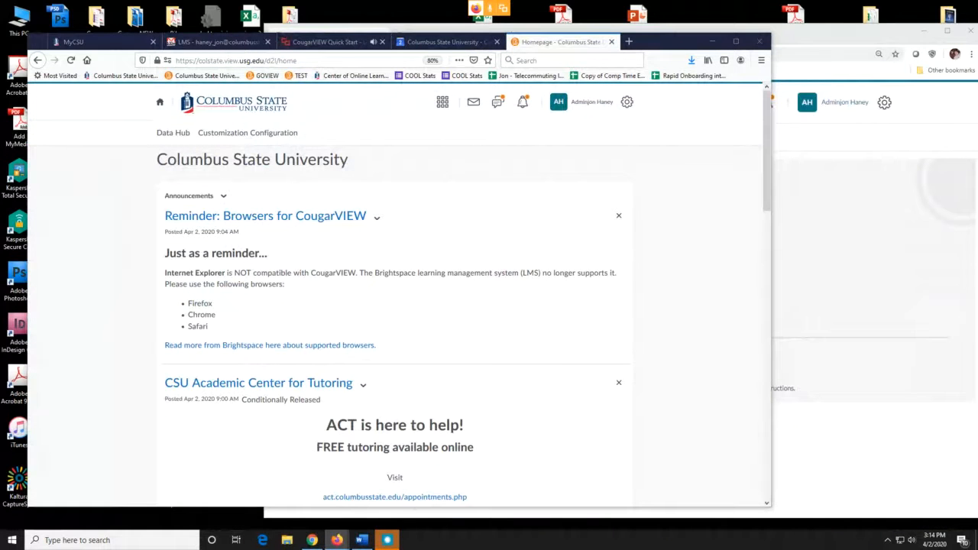
{"action": "key", "text": "alt+Tab"}
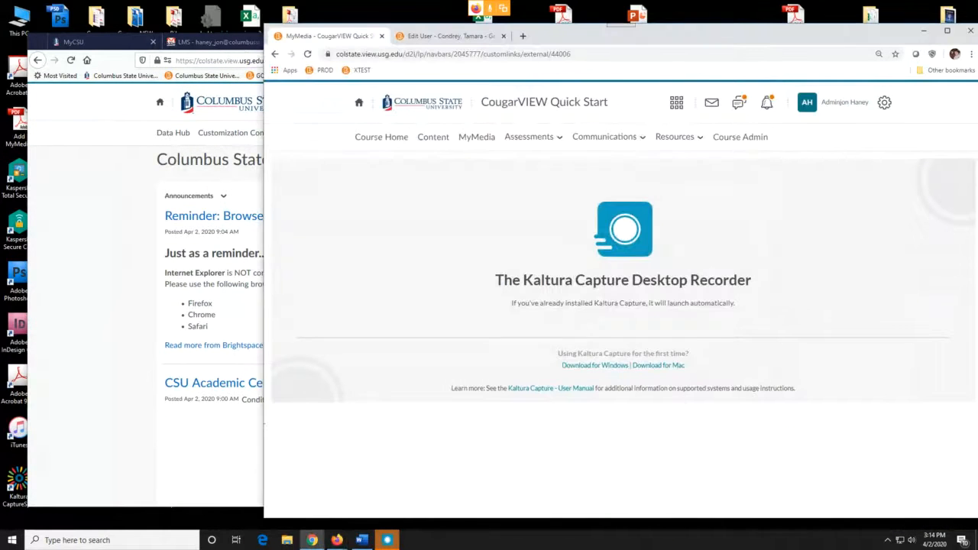
{"action": "left_click_drag", "start_coordinate": [634, 35], "coordinate": [533, 34]}
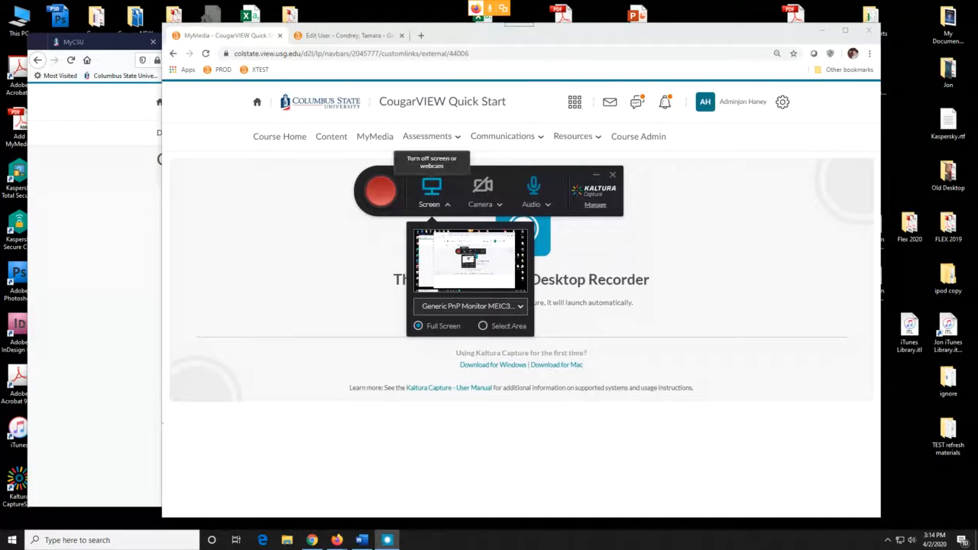
Step: Toggle the recorder's screen source off and on and its webcam on and off, inspecting the available display options
{"action": "left_click", "coordinate": [447, 205]}
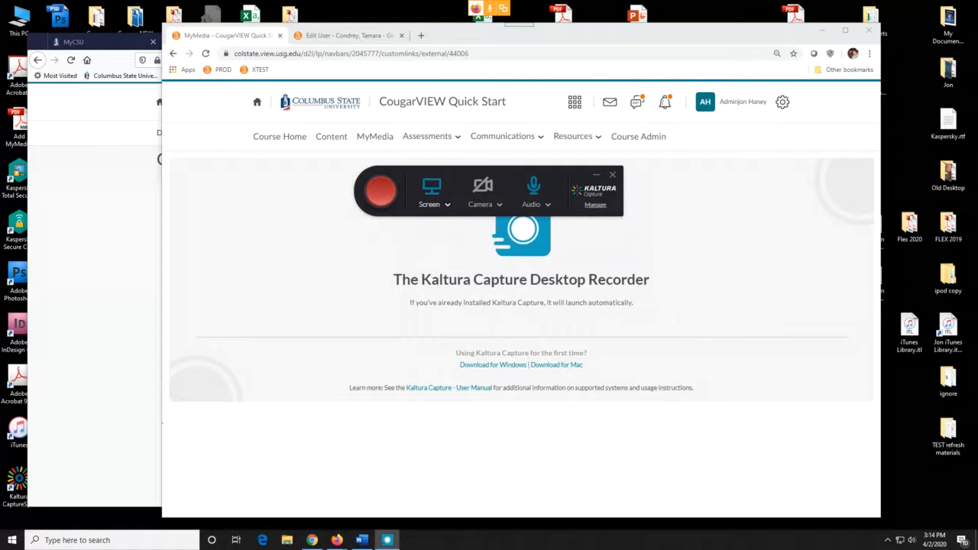
{"action": "left_click", "coordinate": [432, 186]}
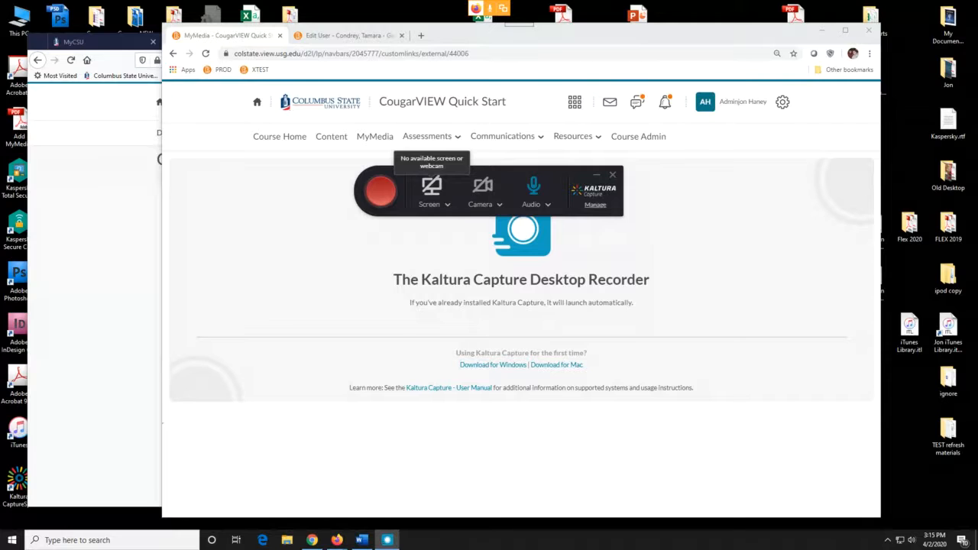
{"action": "left_click", "coordinate": [432, 186]}
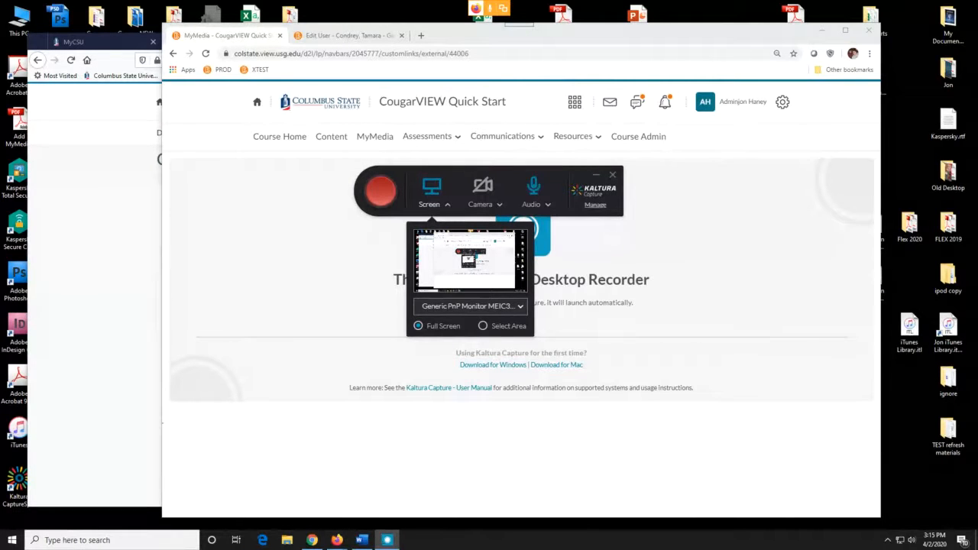
{"action": "left_click", "coordinate": [470, 305]}
{"action": "left_click", "coordinate": [471, 307]}
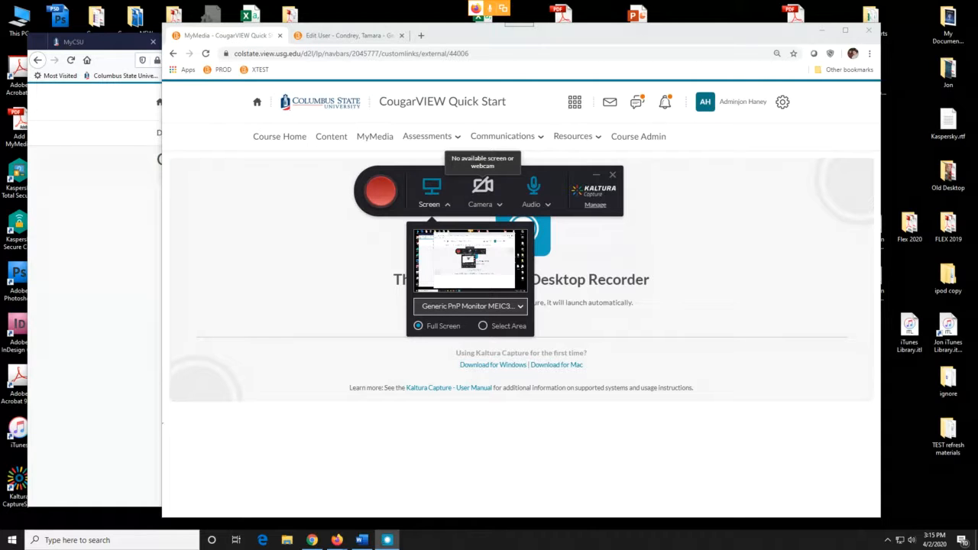
{"action": "left_click", "coordinate": [483, 185]}
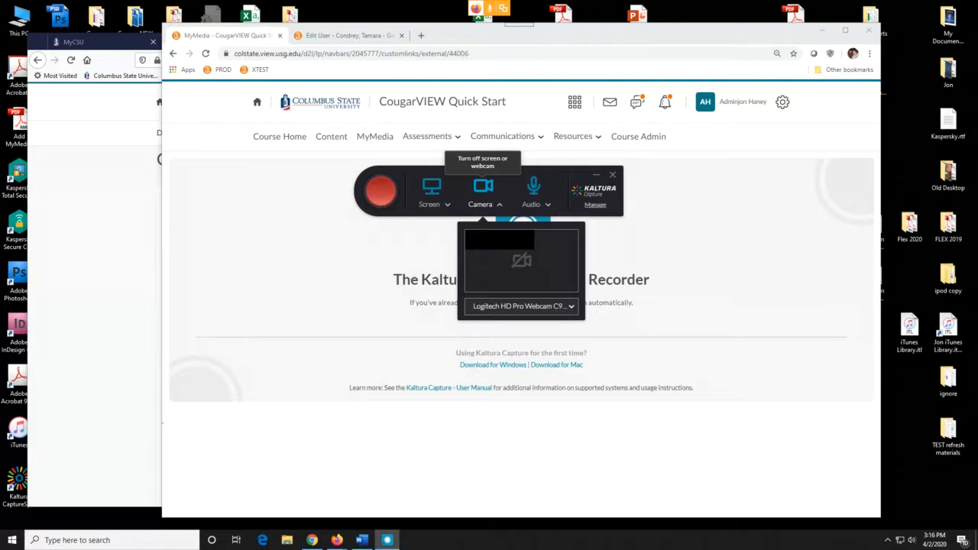
{"action": "left_click", "coordinate": [483, 186]}
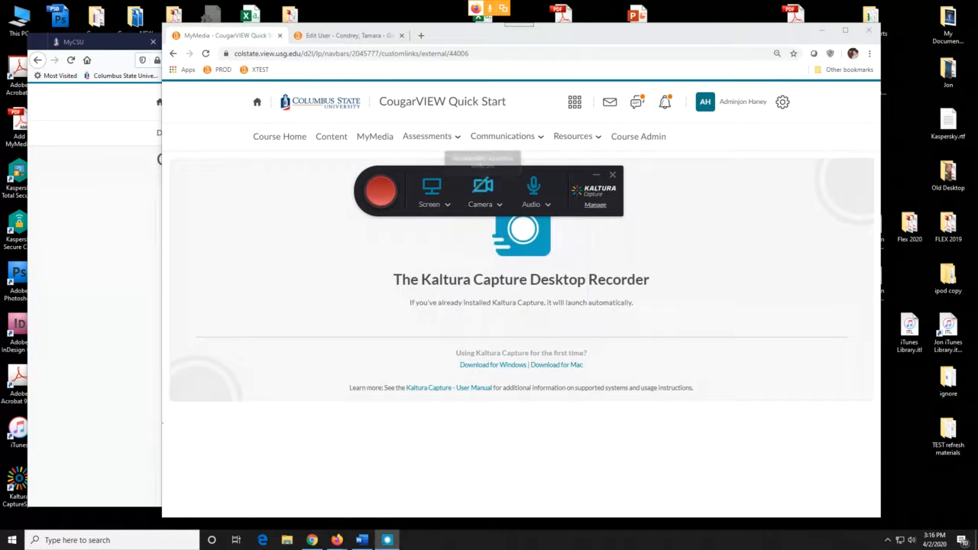
Step: Set the recorder's audio source to Microphone (Logitech USB Headset)
{"action": "left_click", "coordinate": [547, 205]}
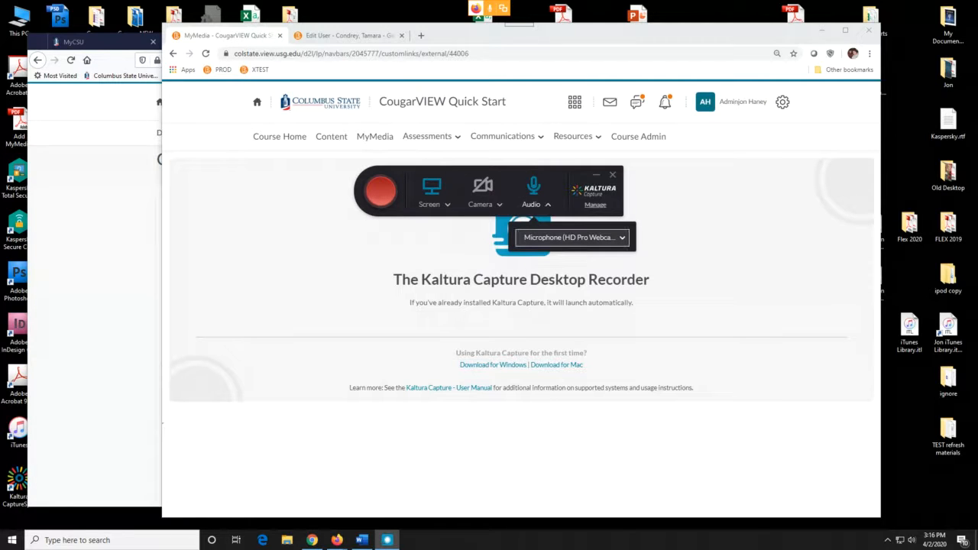
{"action": "left_click", "coordinate": [621, 238]}
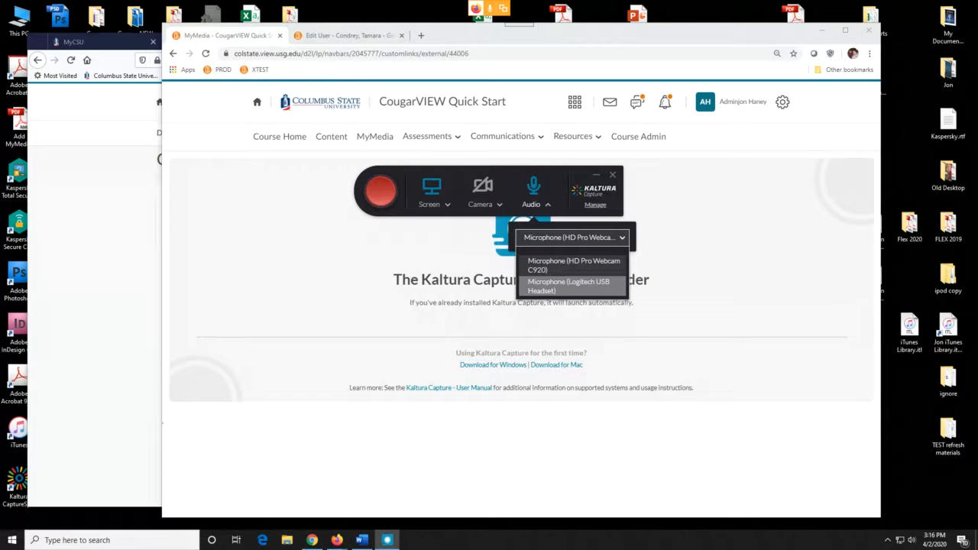
{"action": "left_click", "coordinate": [572, 287]}
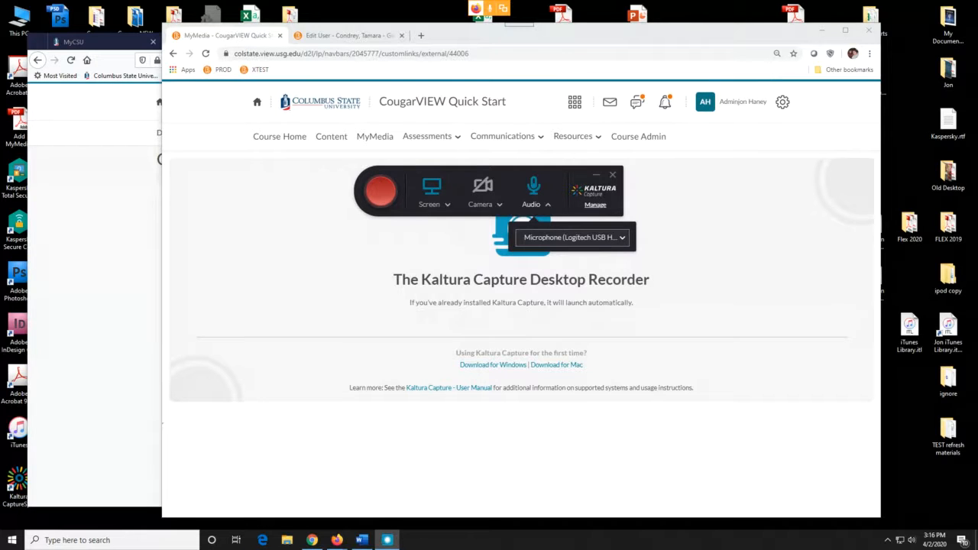
Step: Open the Kaltura Capture management window and view its recording settings
{"action": "left_click", "coordinate": [595, 204]}
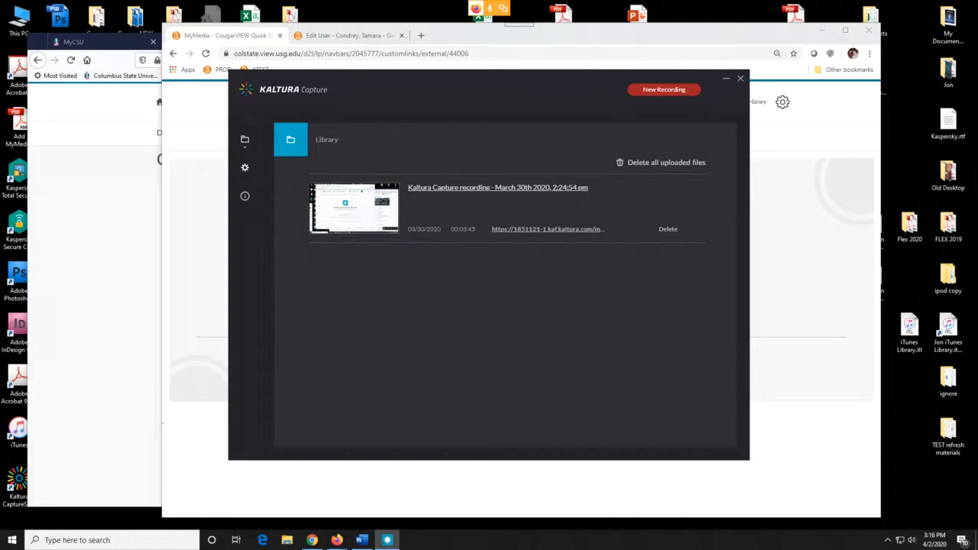
{"action": "left_click", "coordinate": [244, 167]}
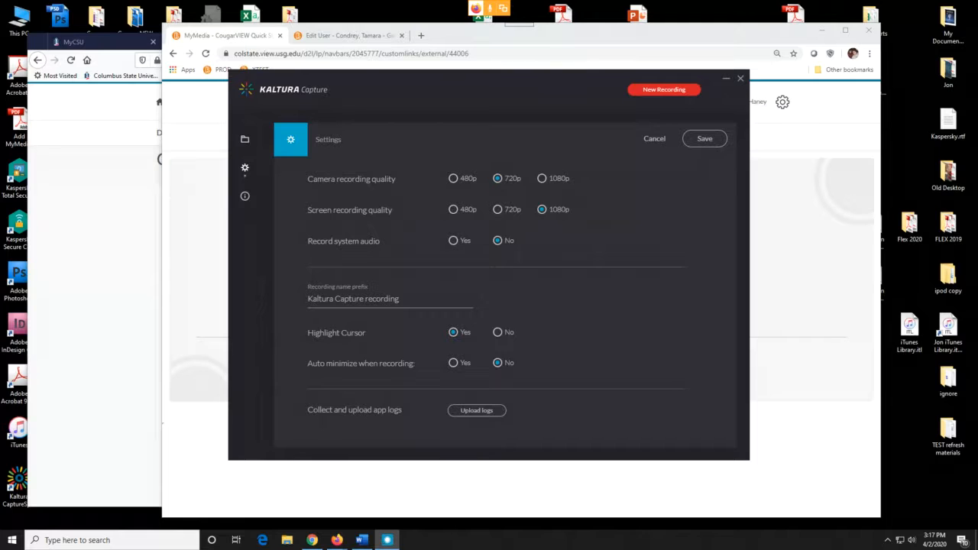
Step: Start a new Kaltura Capture recording of the full screen with microphone audio and no camera
{"action": "left_click", "coordinate": [664, 90]}
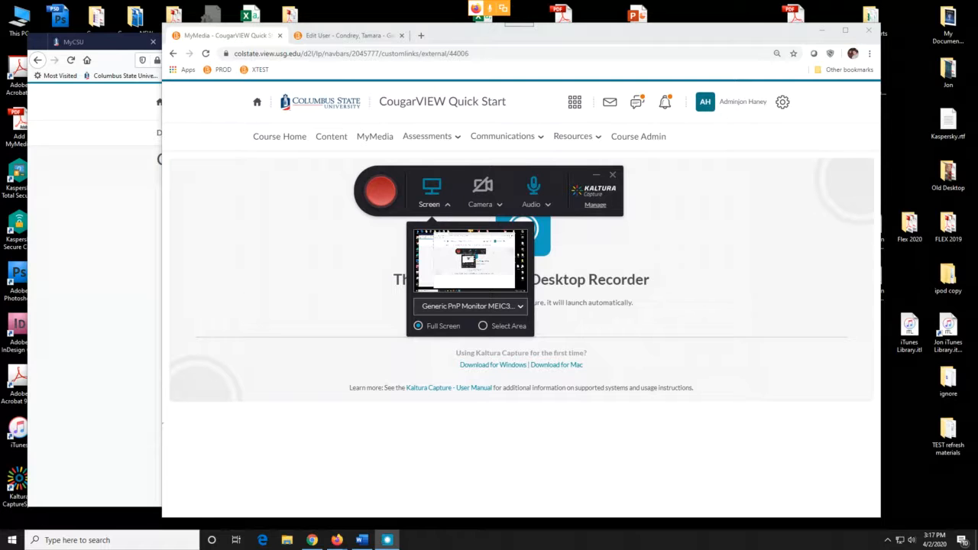
{"action": "key", "text": "XF86AudioLowerVolume"}
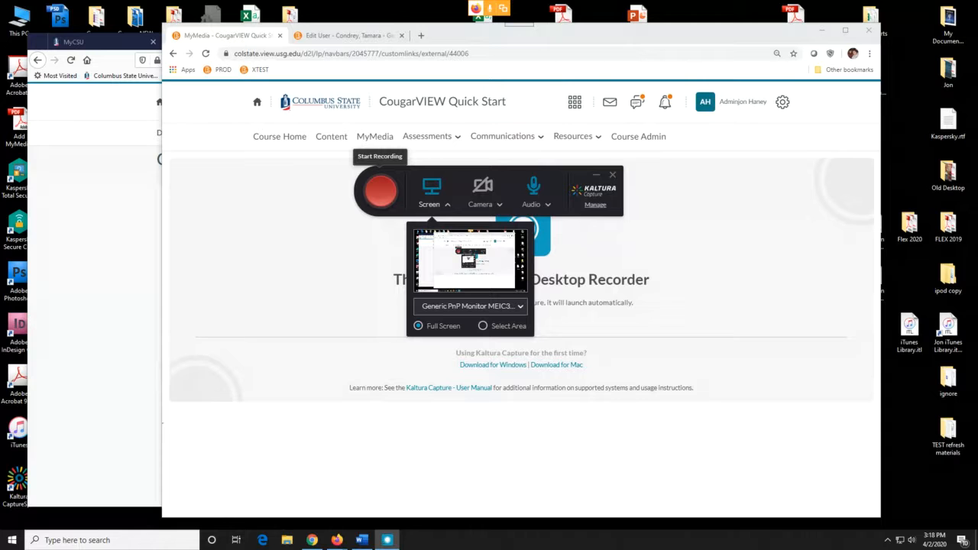
{"action": "left_click", "coordinate": [380, 191]}
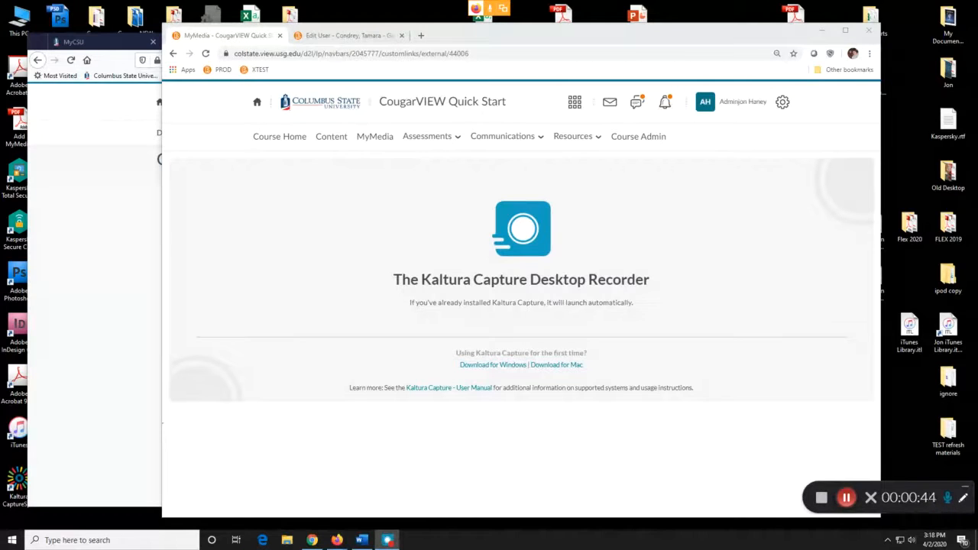
Step: Open the recorder's drawing tools and draw a red freehand loop to the right of the Kaltura Capture logo
{"action": "left_click", "coordinate": [963, 498]}
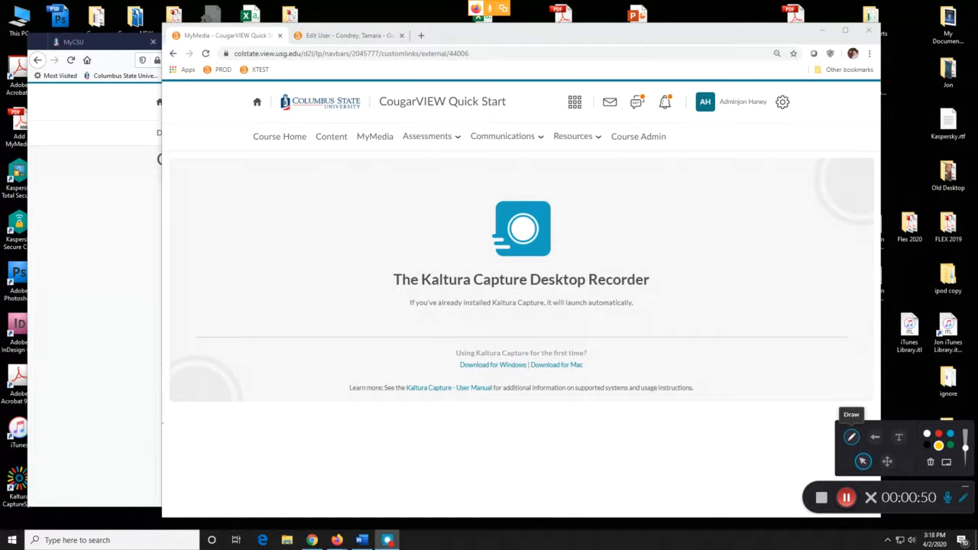
{"action": "left_click", "coordinate": [851, 436]}
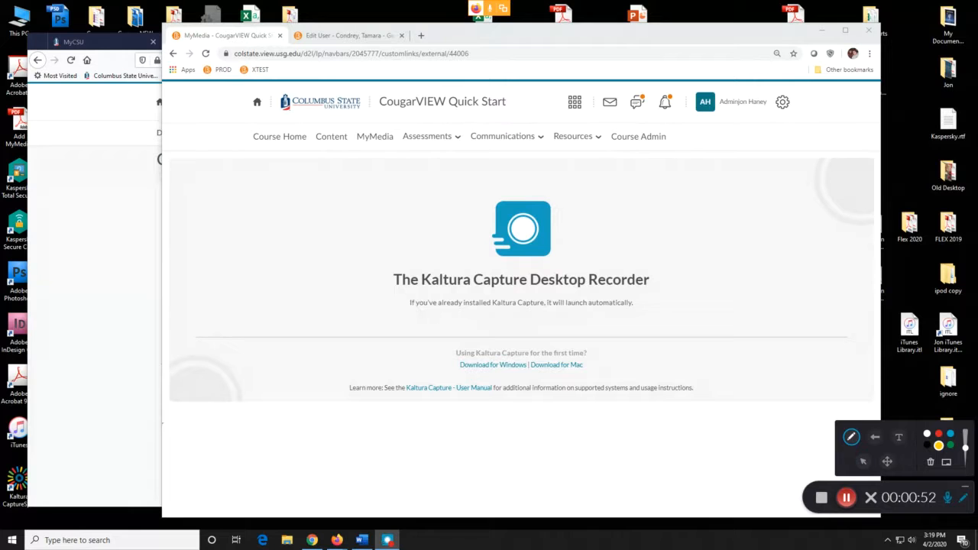
{"action": "left_click", "coordinate": [938, 434]}
{"action": "mouse_move", "coordinate": [616, 207]}
{"action": "left_mouse_down"}
{"action": "mouse_move", "coordinate": [620, 241]}
{"action": "mouse_move", "coordinate": [679, 215]}
{"action": "mouse_move", "coordinate": [622, 205]}
{"action": "left_mouse_up"}
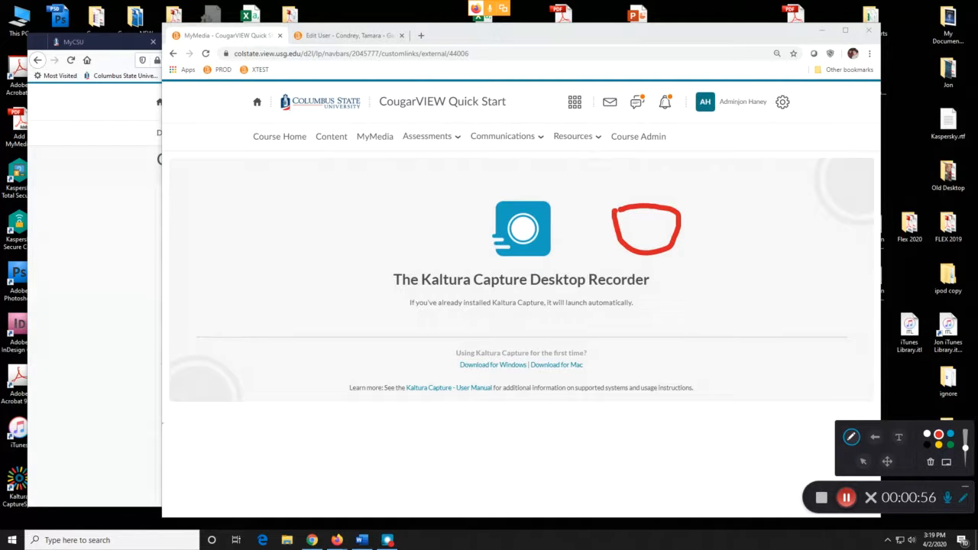
Step: Draw a yellow line through the Desktop Recorder heading and a yellow arrow pointing toward the logo
{"action": "left_click", "coordinate": [938, 444]}
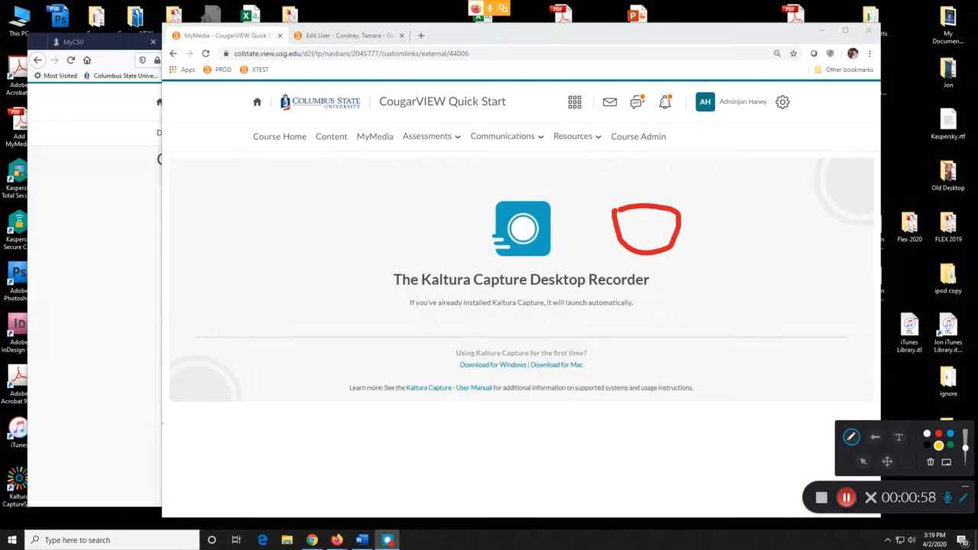
{"action": "left_click_drag", "start_coordinate": [391, 280], "coordinate": [662, 279]}
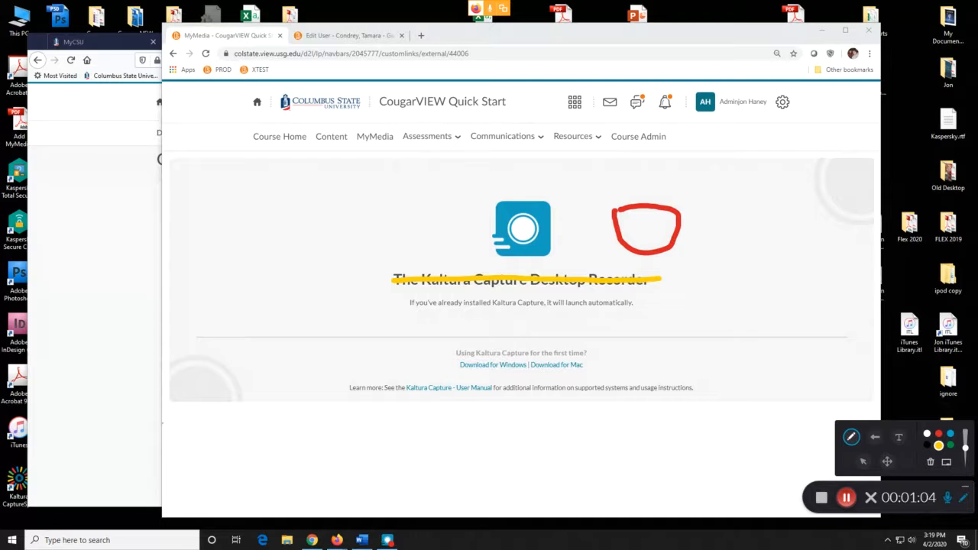
{"action": "left_click", "coordinate": [875, 436]}
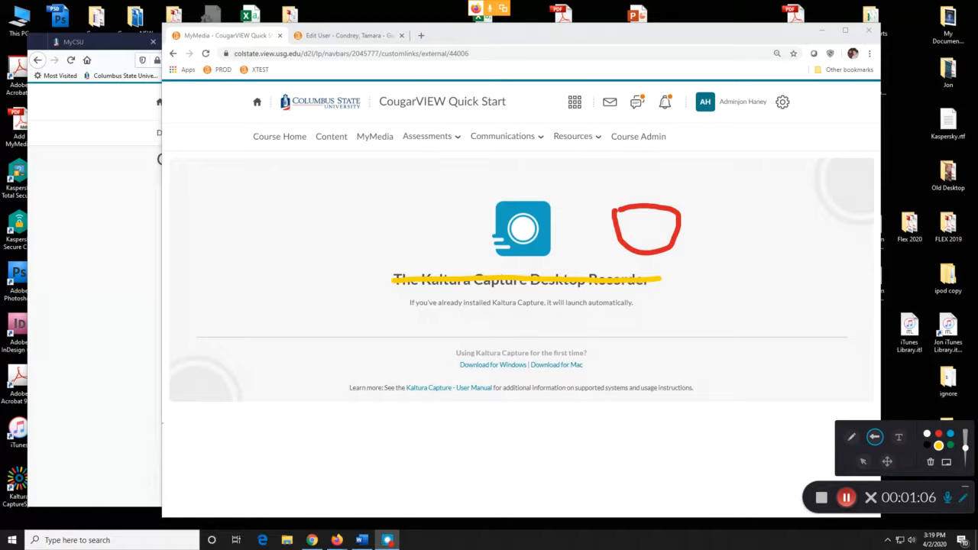
{"action": "mouse_move", "coordinate": [681, 238]}
{"action": "left_mouse_down"}
{"action": "mouse_move", "coordinate": [710, 254]}
{"action": "mouse_move", "coordinate": [584, 239]}
{"action": "left_mouse_up"}
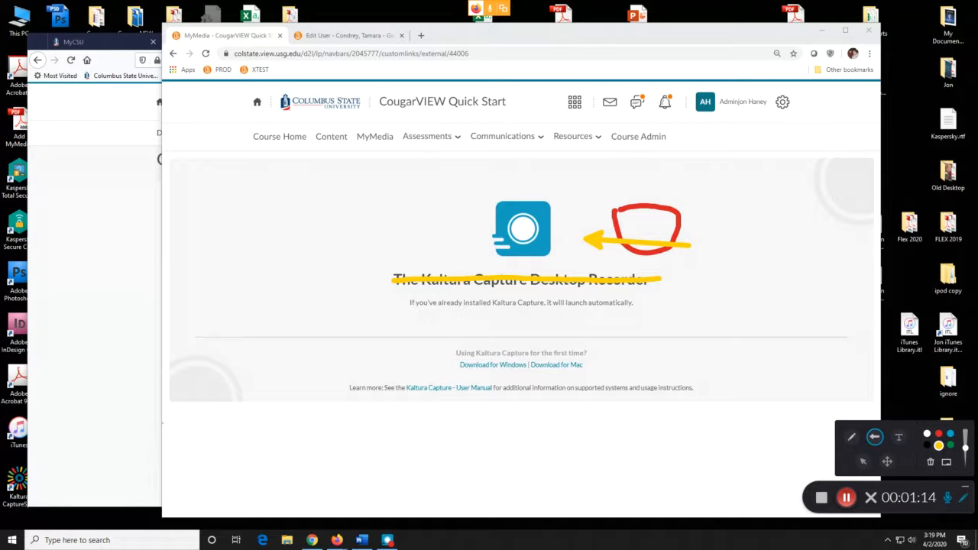
Step: Bring back the recorder controls, close the drawing tools, and pause and stop the recording
{"action": "left_click", "coordinate": [388, 541]}
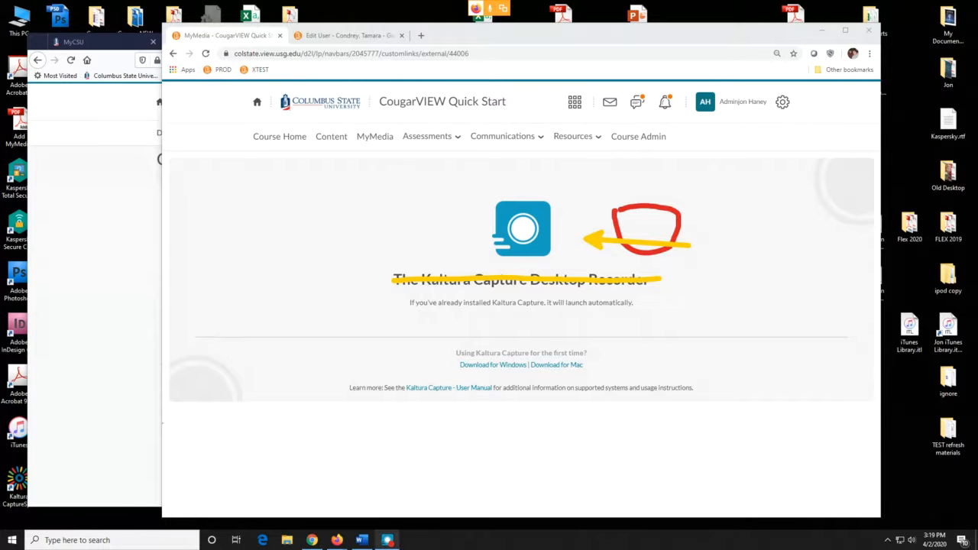
{"action": "left_click", "coordinate": [387, 540]}
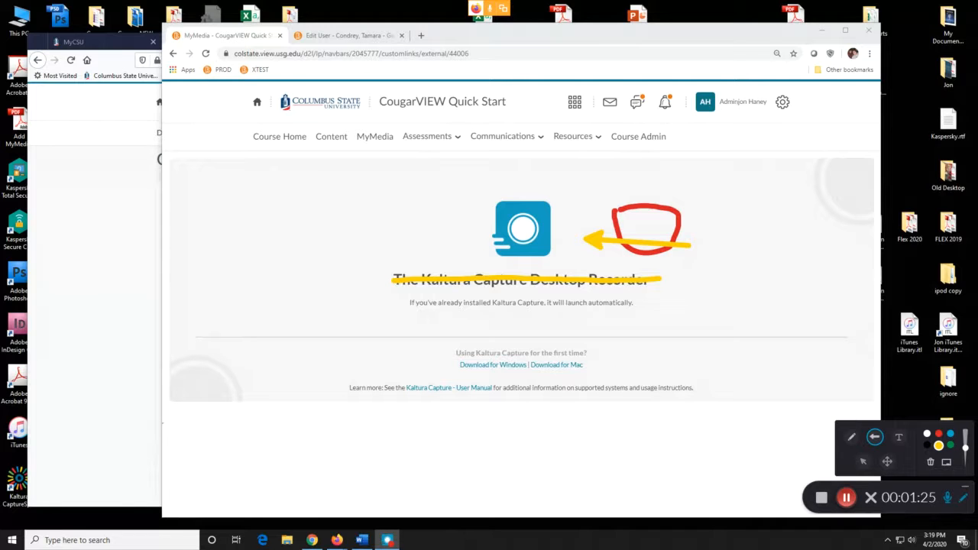
{"action": "left_click", "coordinate": [962, 498]}
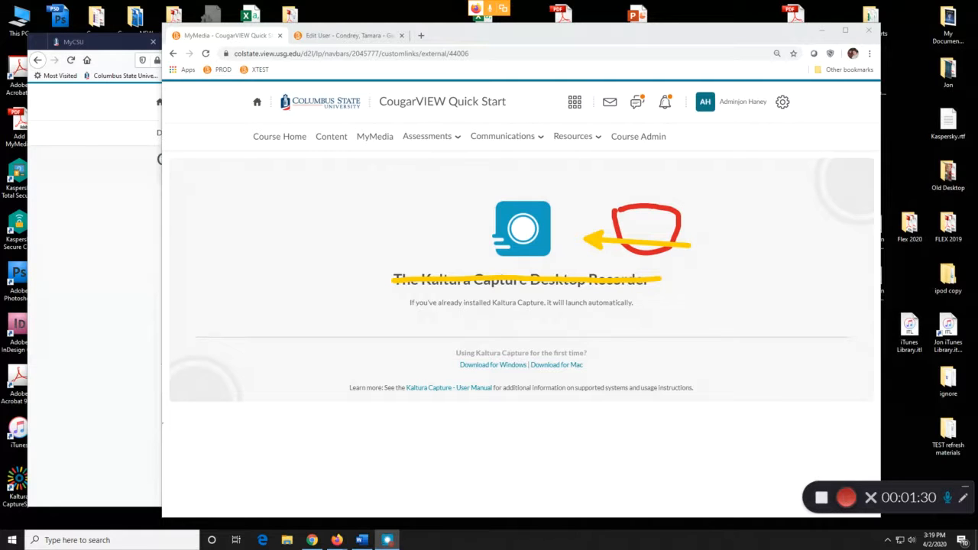
{"action": "left_click", "coordinate": [821, 498]}
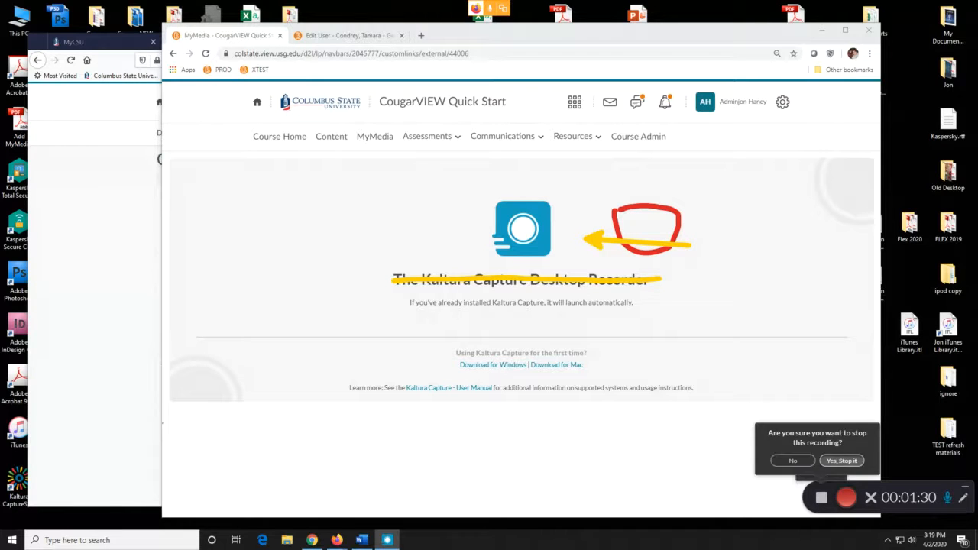
{"action": "left_click", "coordinate": [841, 460]}
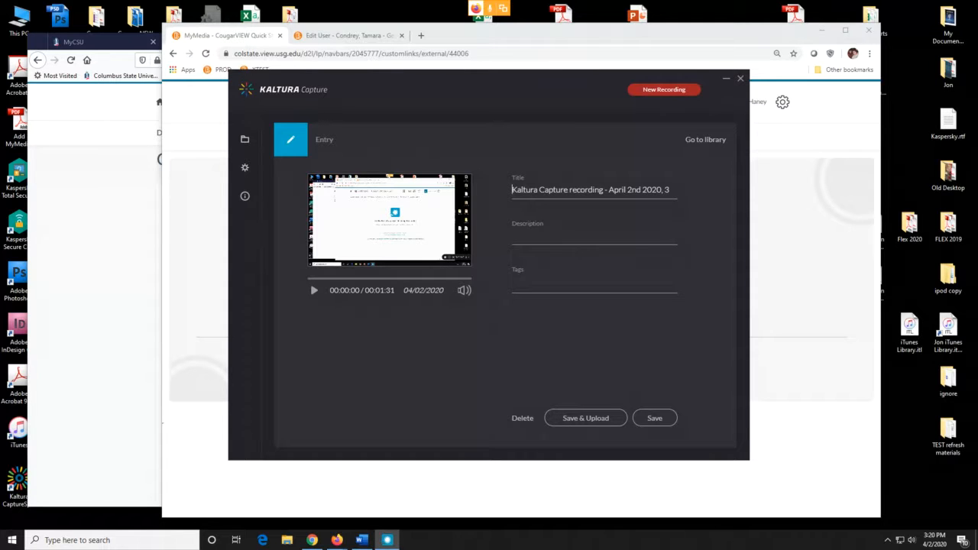
Step: Play back the start of the recording and replace the word "Kaltura" in its title with "New"
{"action": "left_click", "coordinate": [314, 290]}
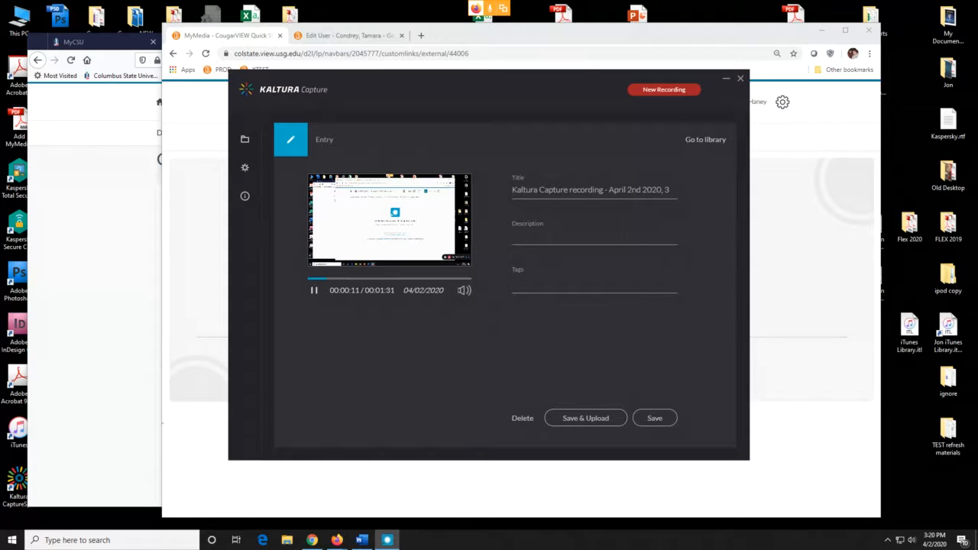
{"action": "left_click", "coordinate": [314, 290]}
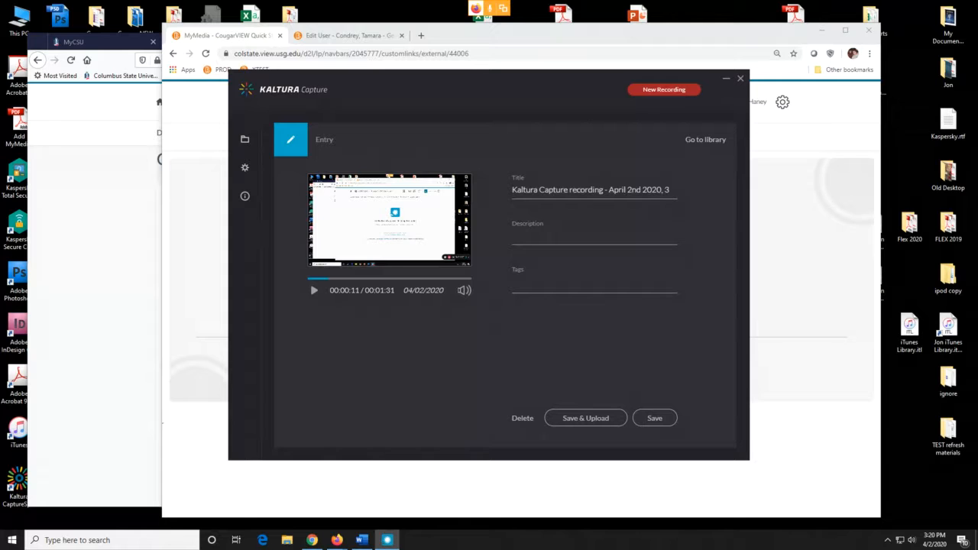
{"action": "left_click", "coordinate": [540, 189]}
{"action": "left_click_drag", "start_coordinate": [539, 190], "coordinate": [512, 190]}
{"action": "type", "text": "New"}
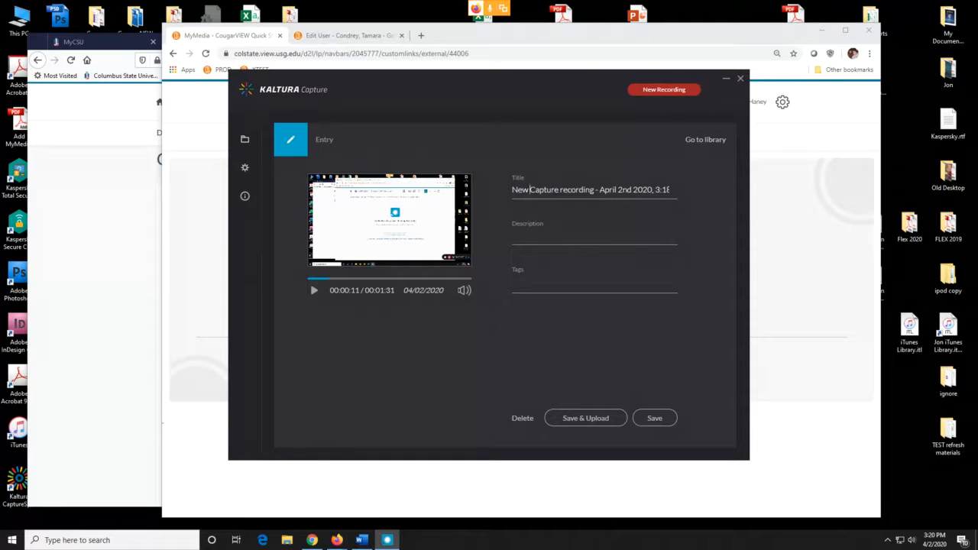
Step: Give the recording the description "Demo" and the tags "Demo", "use" and "Quick Start", and save and upload it
{"action": "left_click", "coordinate": [514, 236]}
{"action": "type", "text": "Demo"}
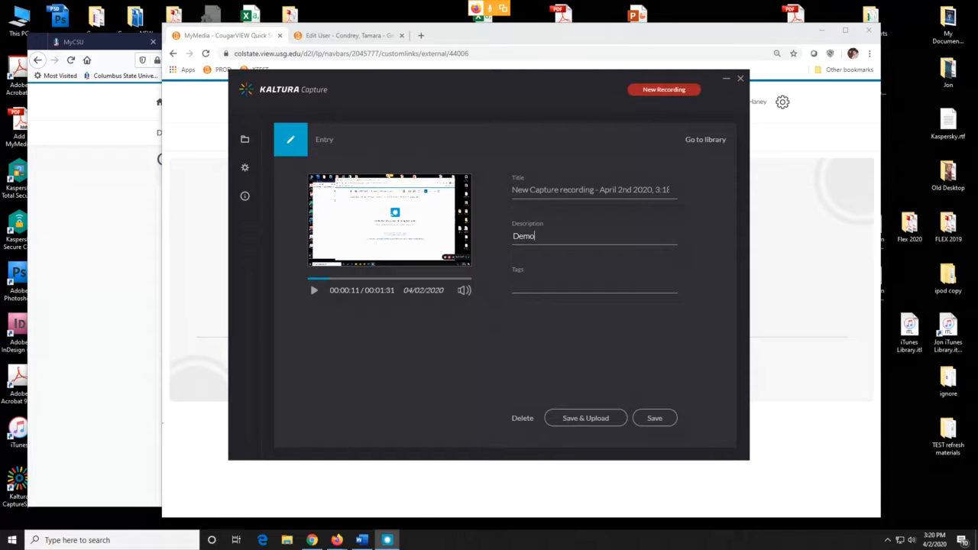
{"action": "key", "text": "Tab"}
{"action": "type", "text": "Demo"}
{"action": "key", "text": "Return"}
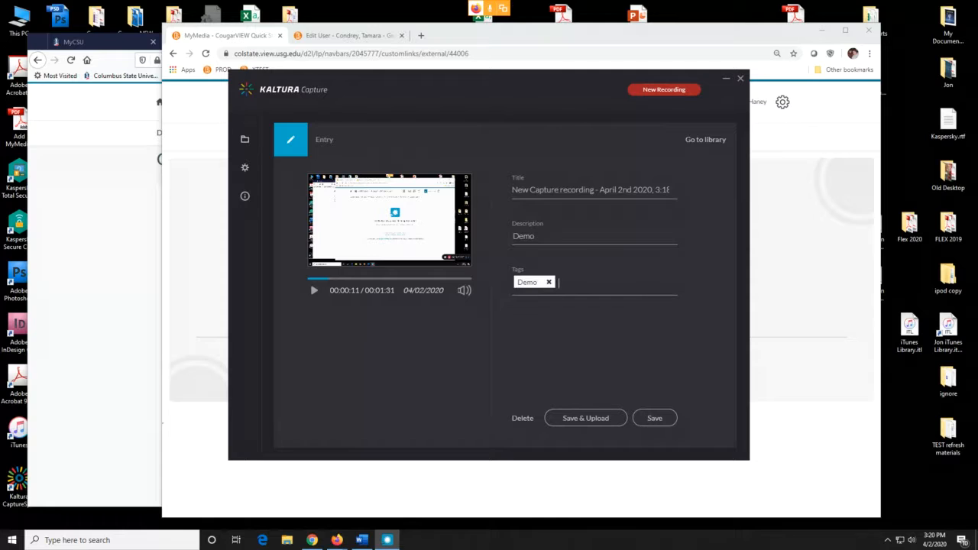
{"action": "type", "text": "use"}
{"action": "key", "text": "Return"}
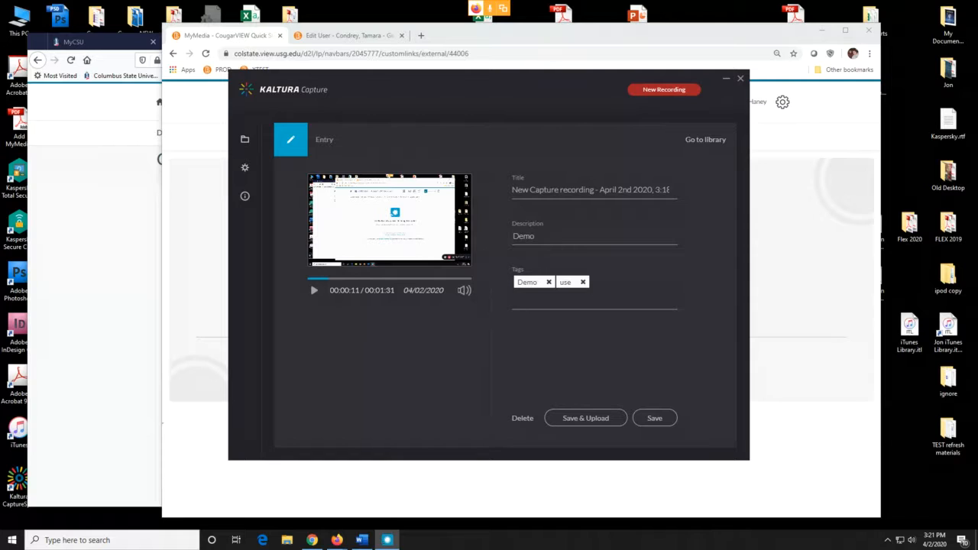
{"action": "type", "text": "Quick Start"}
{"action": "key", "text": "Return"}
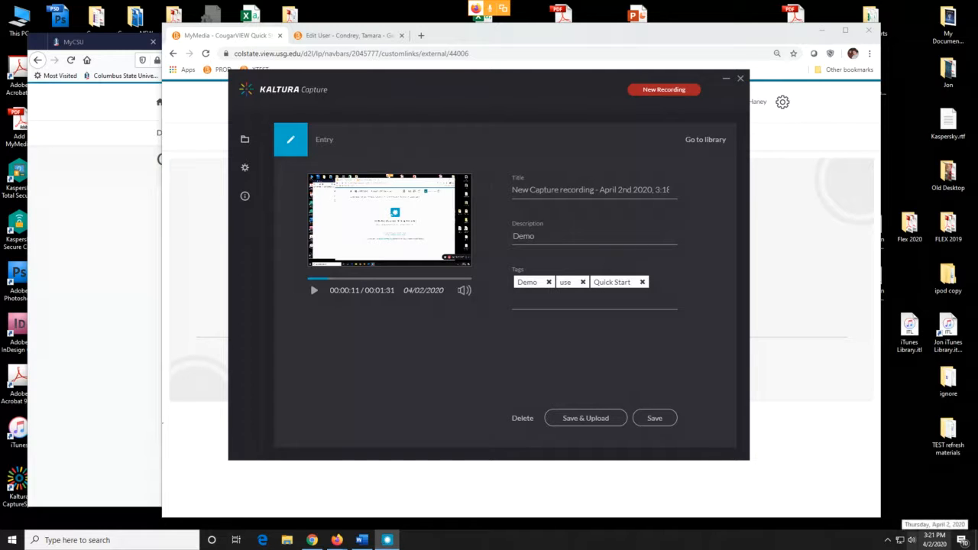
{"action": "left_click", "coordinate": [585, 418]}
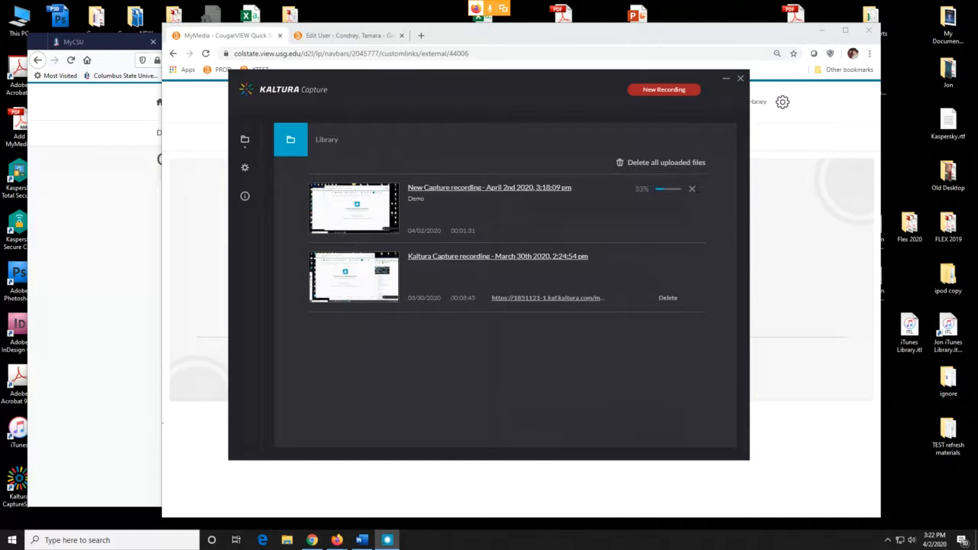
Step: Move the Firefox and Kaltura Capture windows aside and open MyMedia in the Chrome CougarVIEW window
{"action": "left_click", "coordinate": [95, 305]}
{"action": "left_click_drag", "start_coordinate": [672, 40], "coordinate": [0, 37]}
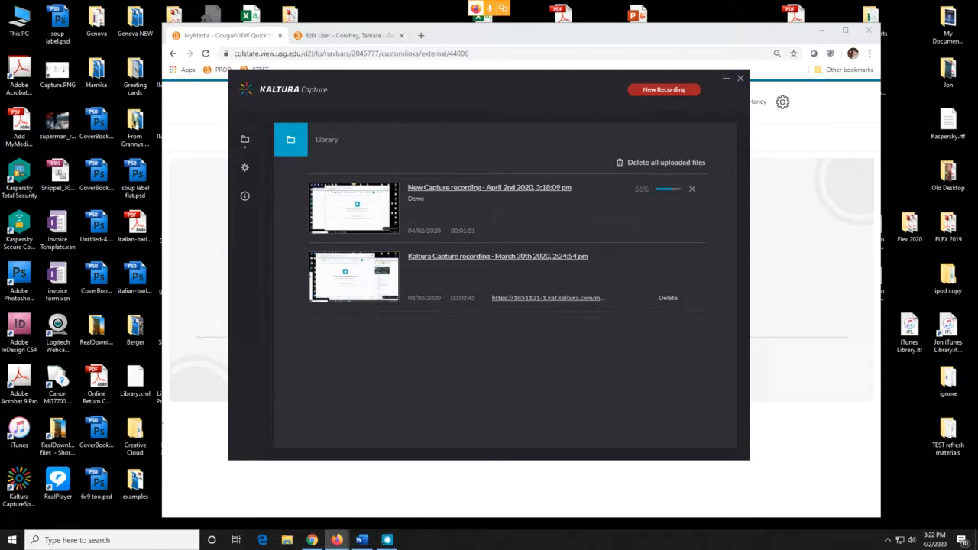
{"action": "left_click_drag", "start_coordinate": [489, 84], "coordinate": [422, 111]}
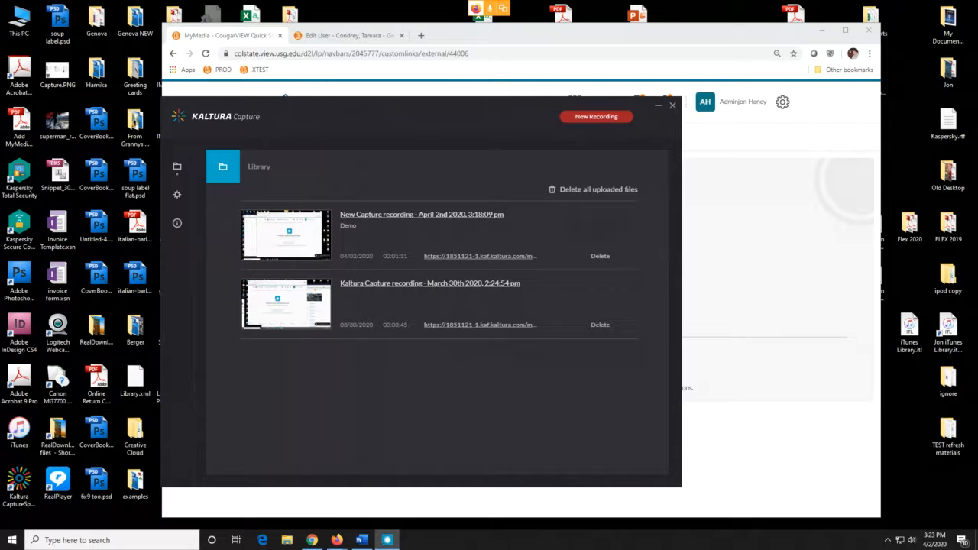
{"action": "left_click_drag", "start_coordinate": [413, 112], "coordinate": [313, 114]}
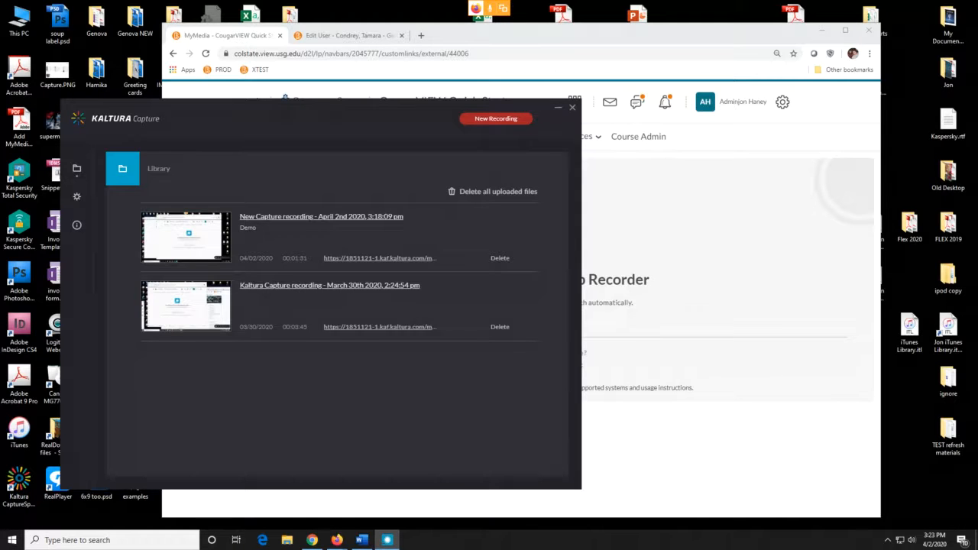
{"action": "left_click", "coordinate": [657, 172]}
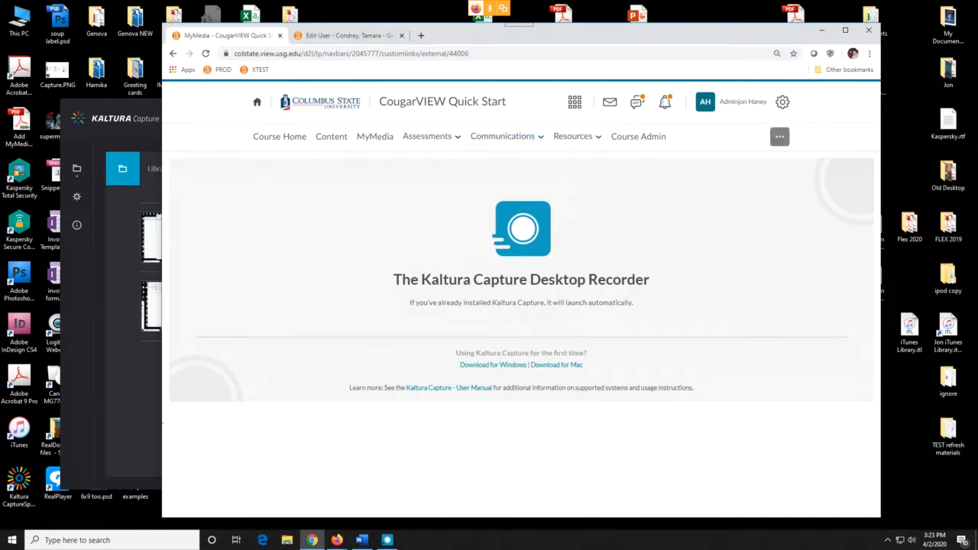
{"action": "left_click", "coordinate": [376, 137]}
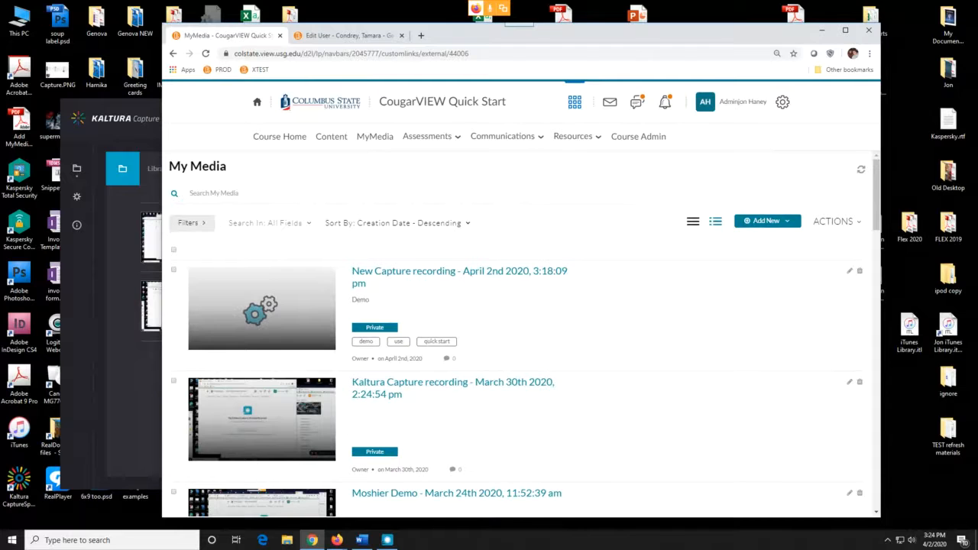
Step: Switch to the Spring 2018 course and open the Kaltura module in its content
{"action": "left_click", "coordinate": [575, 101]}
{"action": "scroll", "coordinate": [571, 305], "scroll_direction": "down", "scroll_amount": 3}
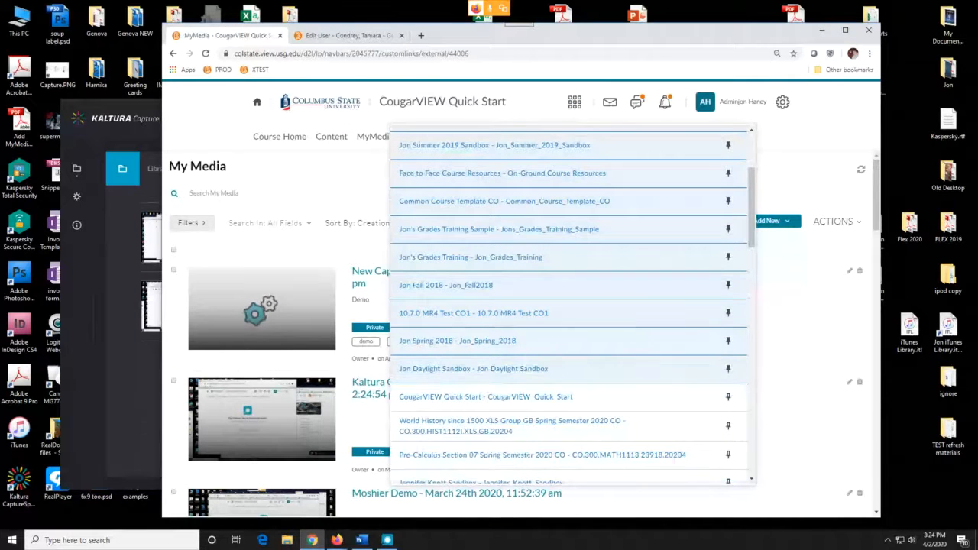
{"action": "left_click", "coordinate": [474, 369]}
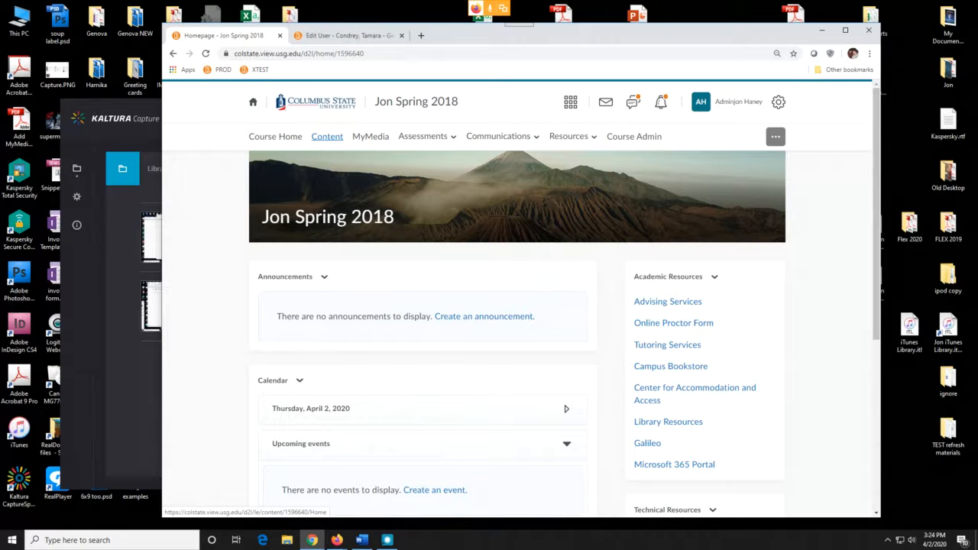
{"action": "left_click", "coordinate": [327, 136]}
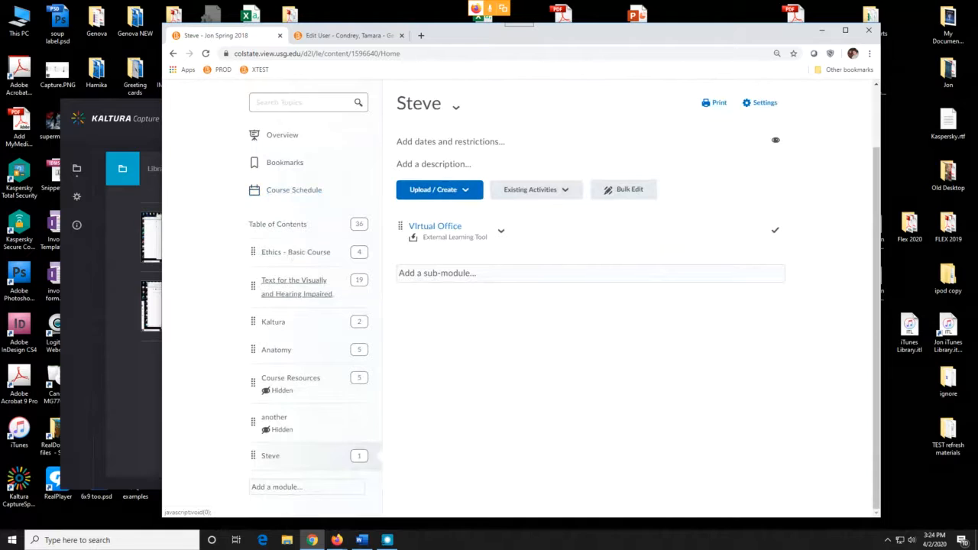
{"action": "left_click", "coordinate": [273, 322]}
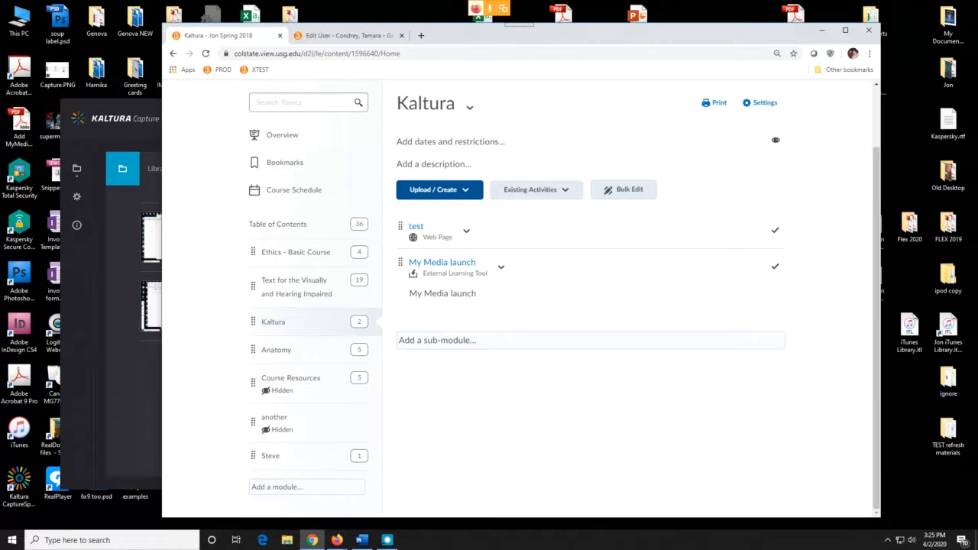
{"action": "left_click", "coordinate": [440, 189]}
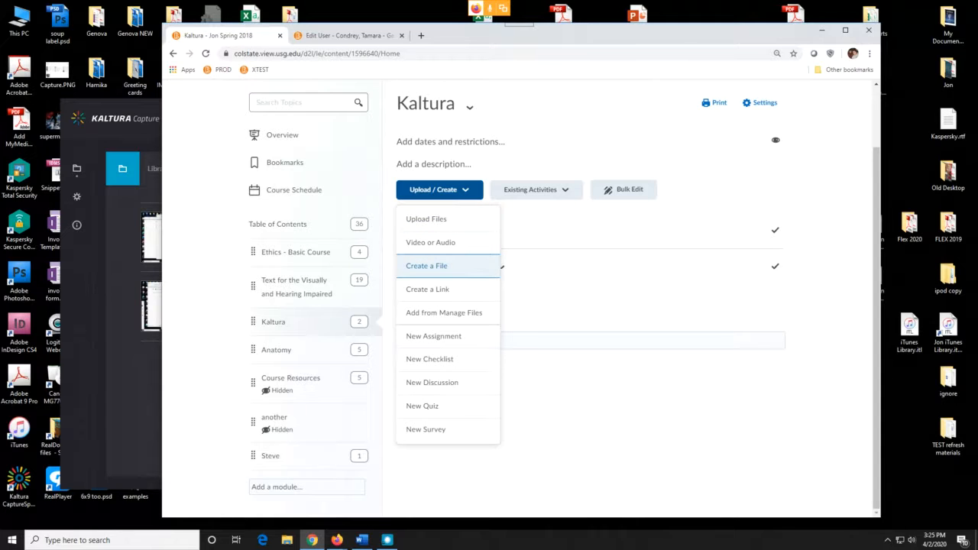
{"action": "double_click", "coordinate": [433, 264]}
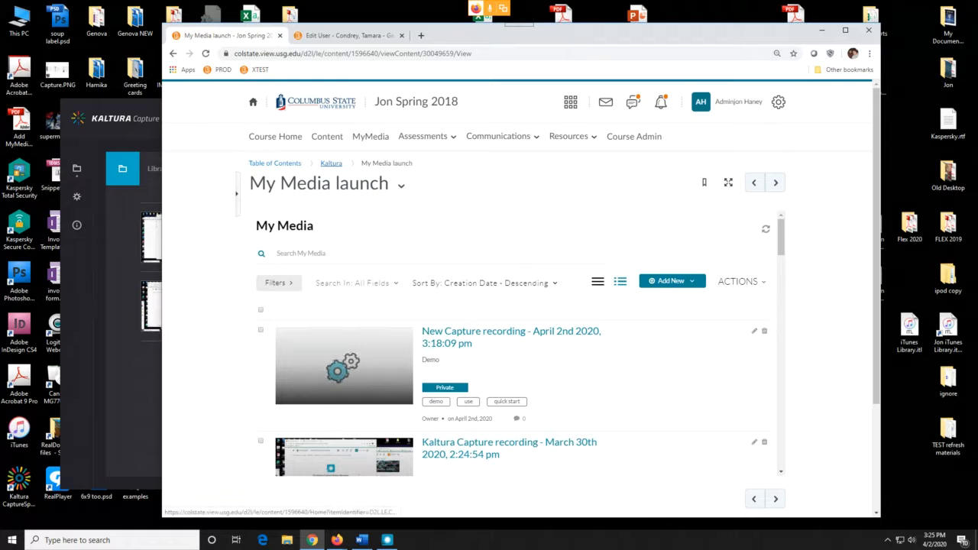
{"action": "left_click", "coordinate": [330, 163]}
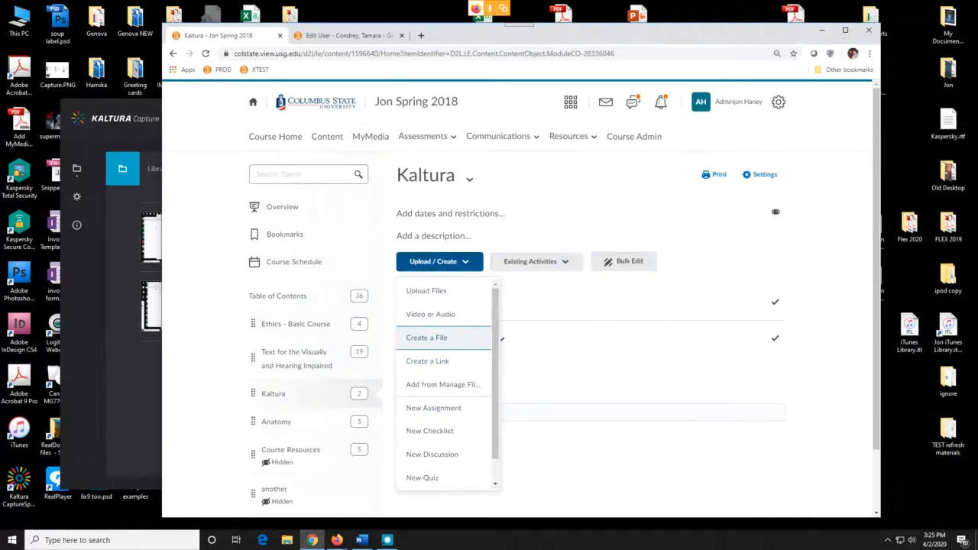
Step: Create a new file in the Kaltura module and title it "April 2, 2020 Lecture"
{"action": "left_click", "coordinate": [426, 338]}
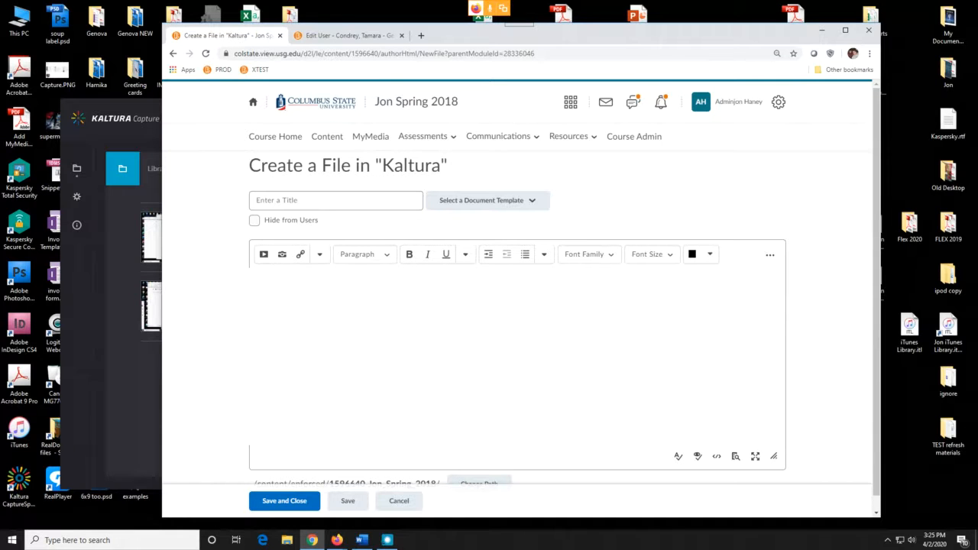
{"action": "left_click", "coordinate": [337, 201]}
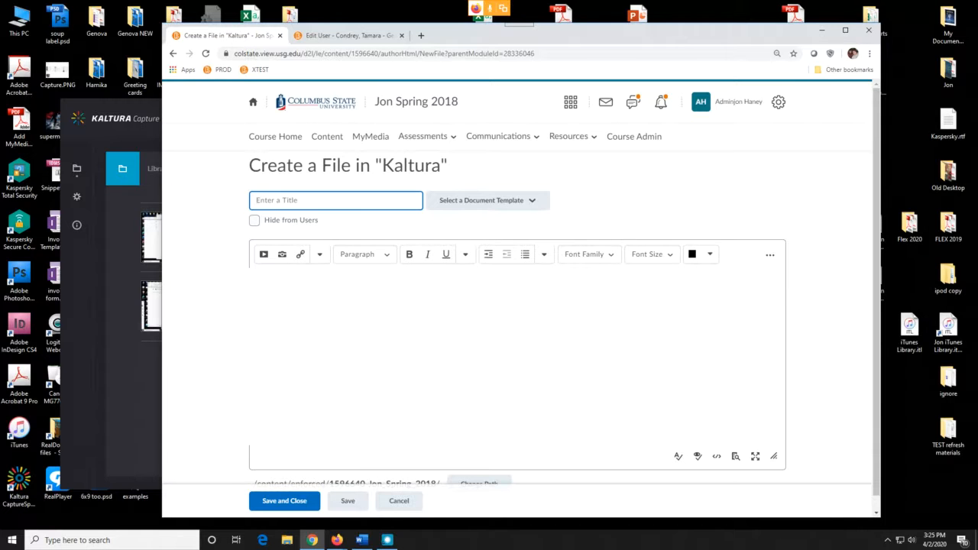
{"action": "type", "text": "April"}
{"action": "key", "text": "BackSpace"}
{"action": "type", "text": "p 2, 2020 Lecture"}
{"action": "left_click_drag", "start_coordinate": [276, 200], "coordinate": [270, 200]}
{"action": "type", "text": "l"}
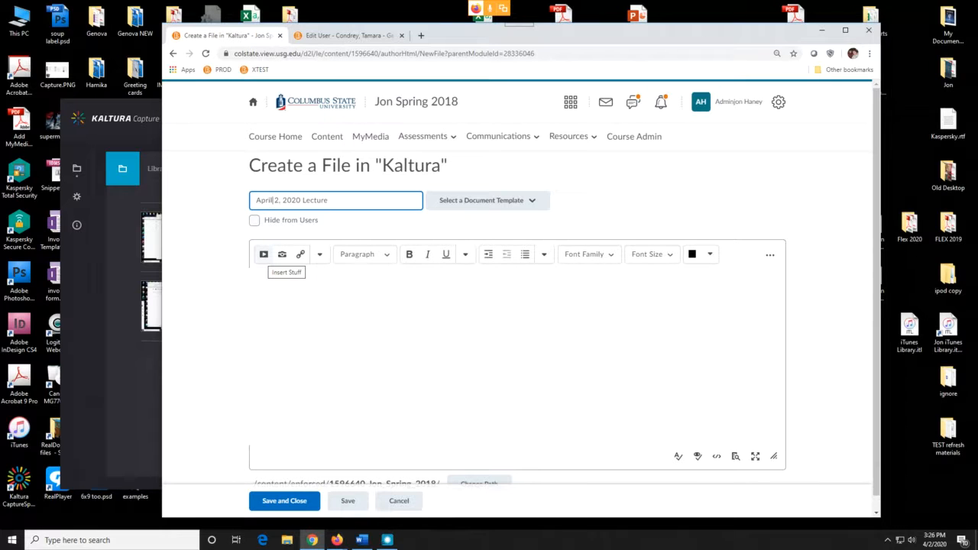
Step: Start inserting content into the file's body, with My Media as the source
{"action": "left_click", "coordinate": [264, 255]}
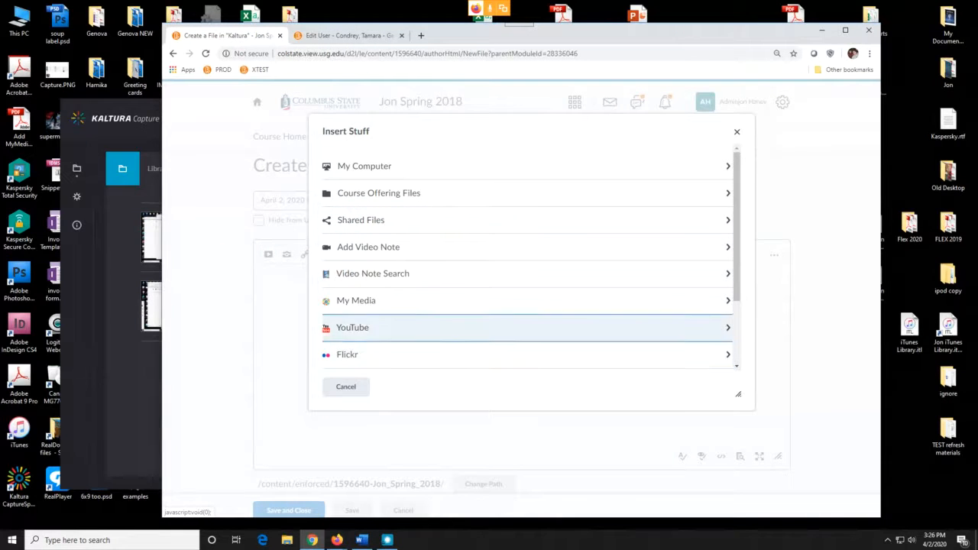
{"action": "scroll", "coordinate": [527, 260], "scroll_direction": "down", "scroll_amount": 3}
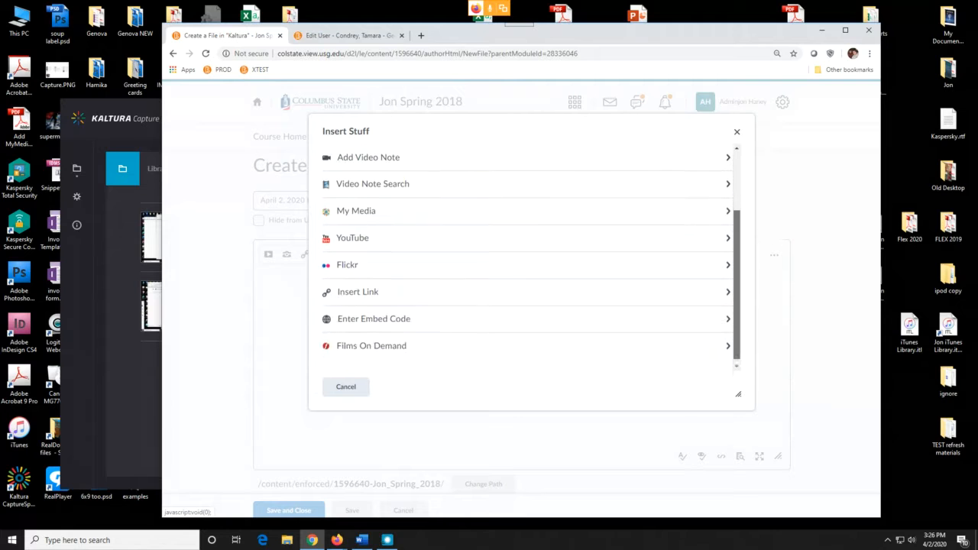
{"action": "scroll", "coordinate": [527, 260], "scroll_direction": "up", "scroll_amount": 3}
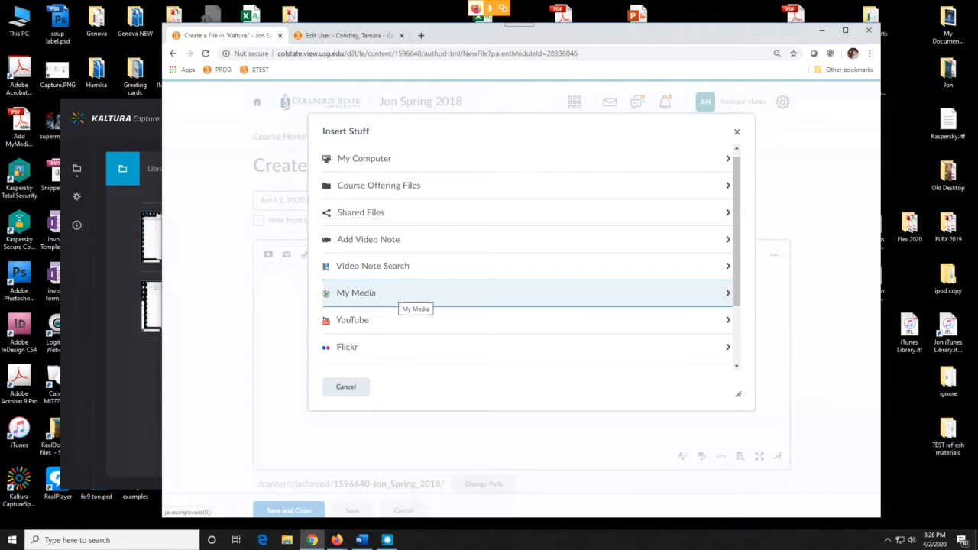
{"action": "left_click", "coordinate": [397, 294]}
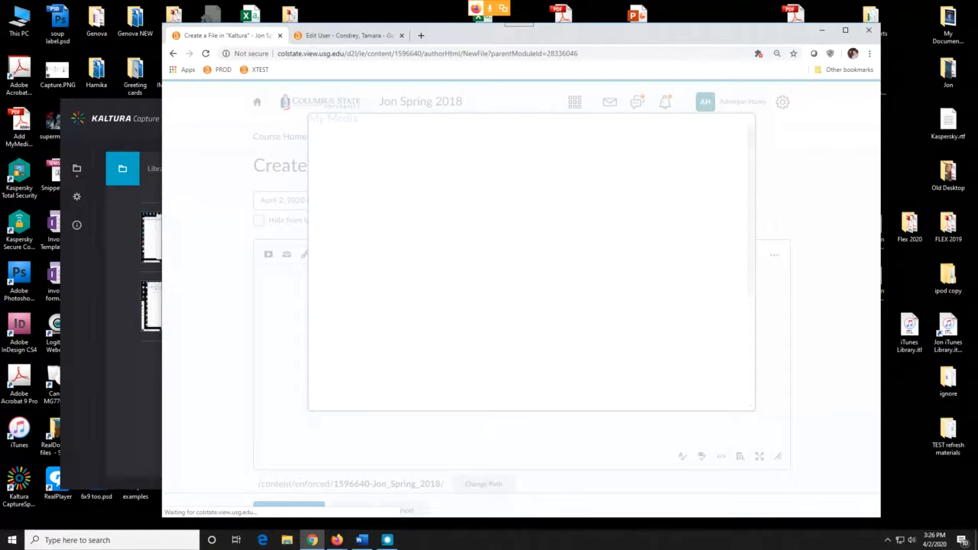
Step: Insert the video "New Capture recording - April 2nd 2020, 3:18:09 pm" into the file
{"action": "scroll", "coordinate": [520, 259], "scroll_direction": "down", "scroll_amount": 1}
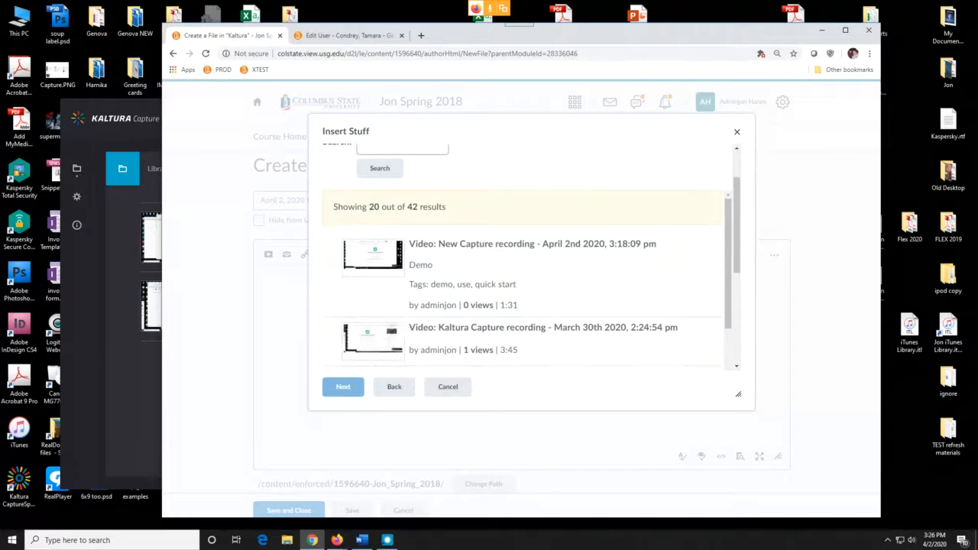
{"action": "scroll", "coordinate": [520, 259], "scroll_direction": "down", "scroll_amount": 5}
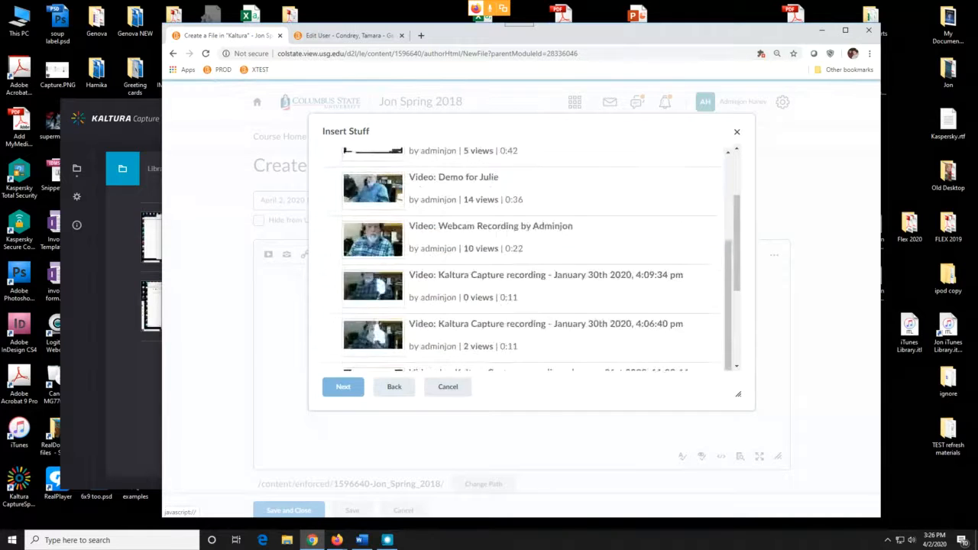
{"action": "scroll", "coordinate": [520, 260], "scroll_direction": "down", "scroll_amount": 3}
{"action": "scroll", "coordinate": [520, 259], "scroll_direction": "up", "scroll_amount": 5}
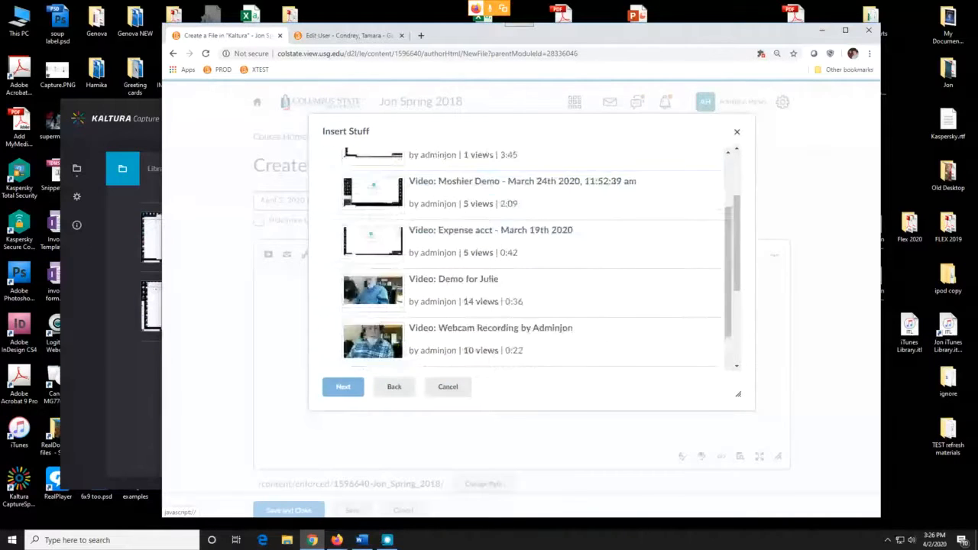
{"action": "scroll", "coordinate": [519, 259], "scroll_direction": "up", "scroll_amount": 3}
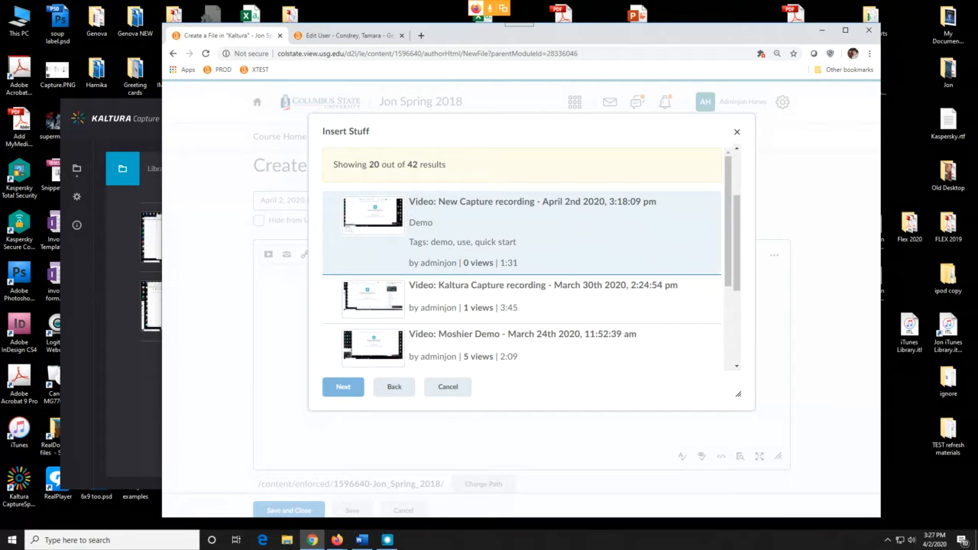
{"action": "left_click", "coordinate": [548, 201]}
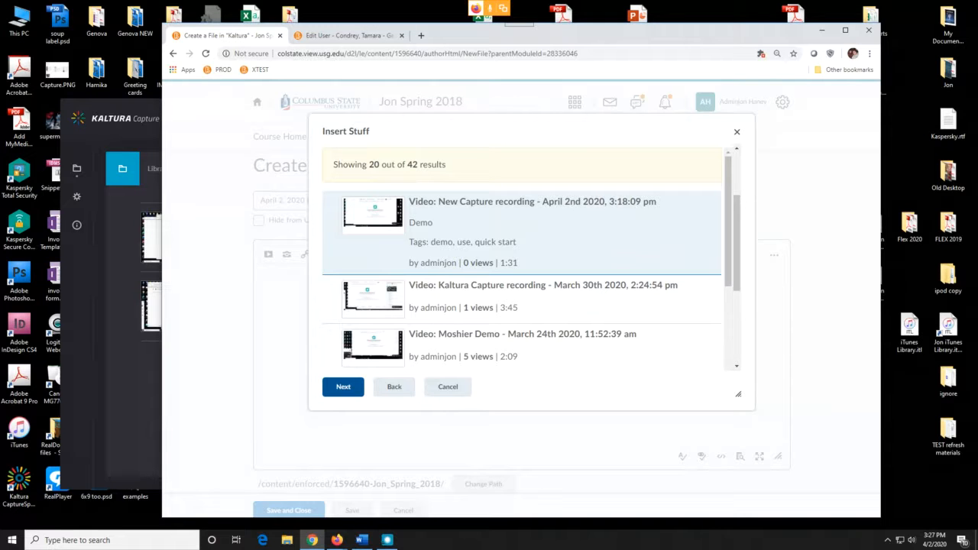
{"action": "left_click", "coordinate": [343, 387]}
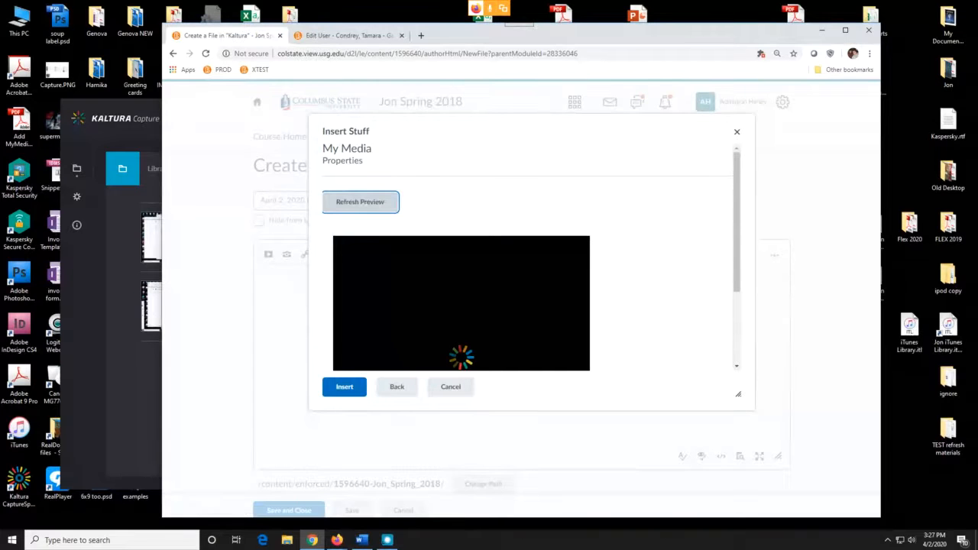
{"action": "scroll", "coordinate": [527, 257], "scroll_direction": "down", "scroll_amount": 2}
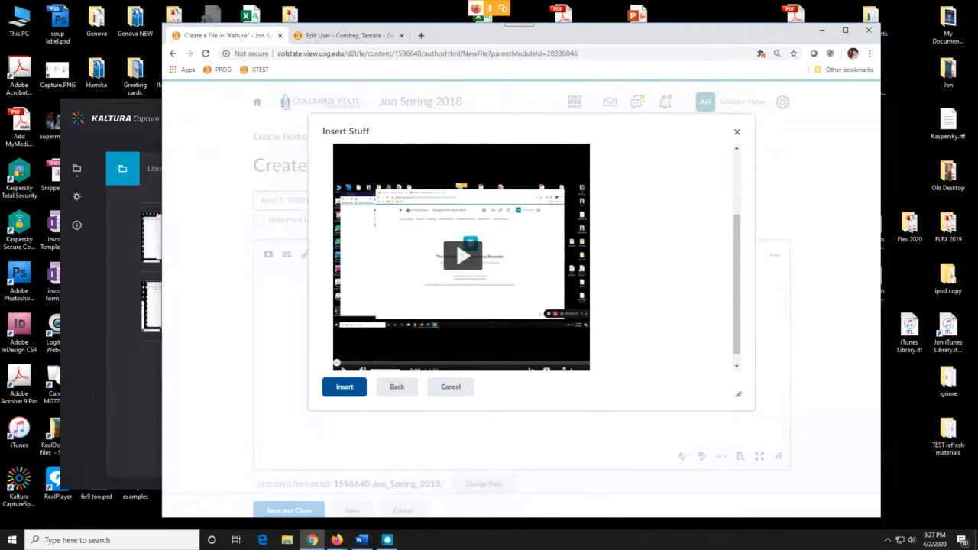
{"action": "left_click", "coordinate": [345, 386]}
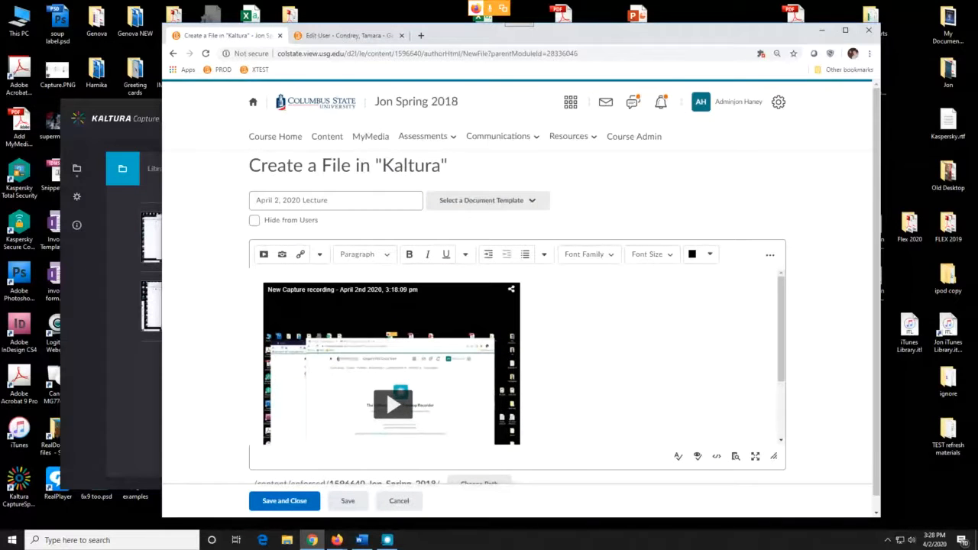
Step: Add the text "In this video ehiwoehj epuwrwep'ru eri [wr" beneath the embedded video, and save and close the file
{"action": "scroll", "coordinate": [516, 356], "scroll_direction": "down", "scroll_amount": 2}
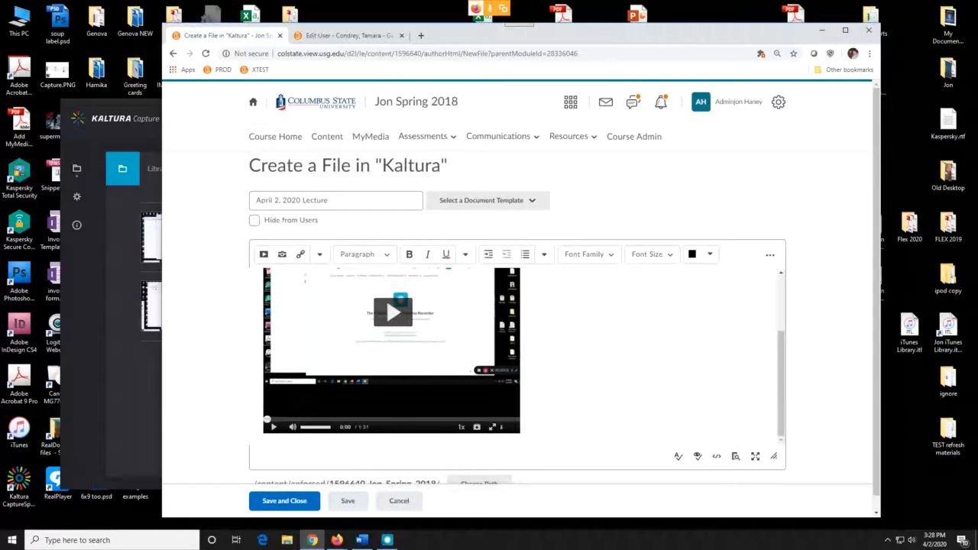
{"action": "key", "text": "Return"}
{"action": "key", "text": "Return"}
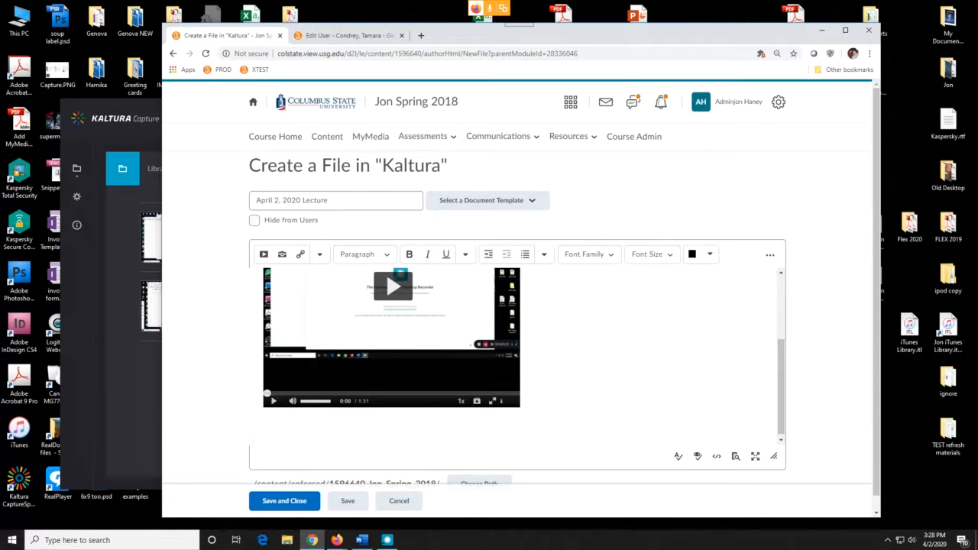
{"action": "type", "text": "In this video ehiwoehj epuwrwep'ru eri [wr"}
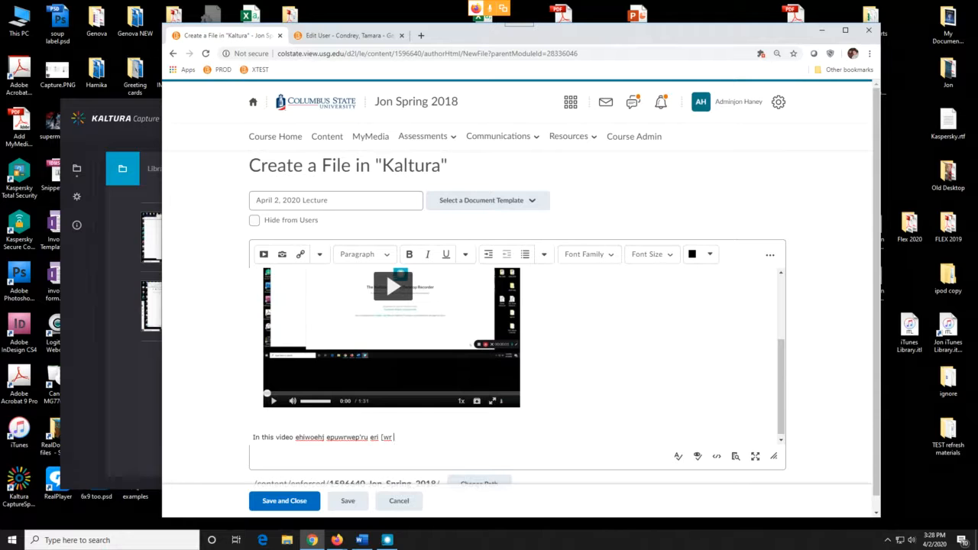
{"action": "scroll", "coordinate": [517, 351], "scroll_direction": "down", "scroll_amount": 3}
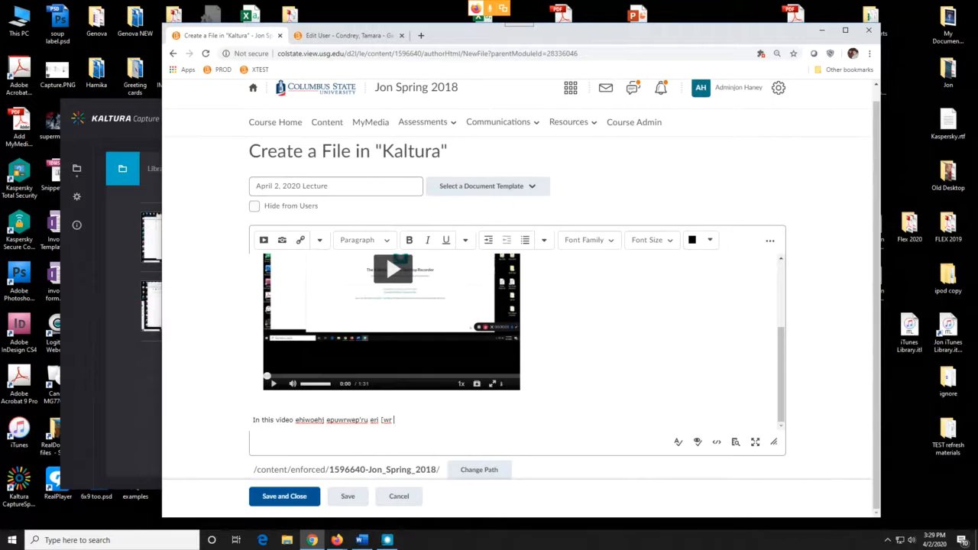
{"action": "left_click", "coordinate": [284, 496]}
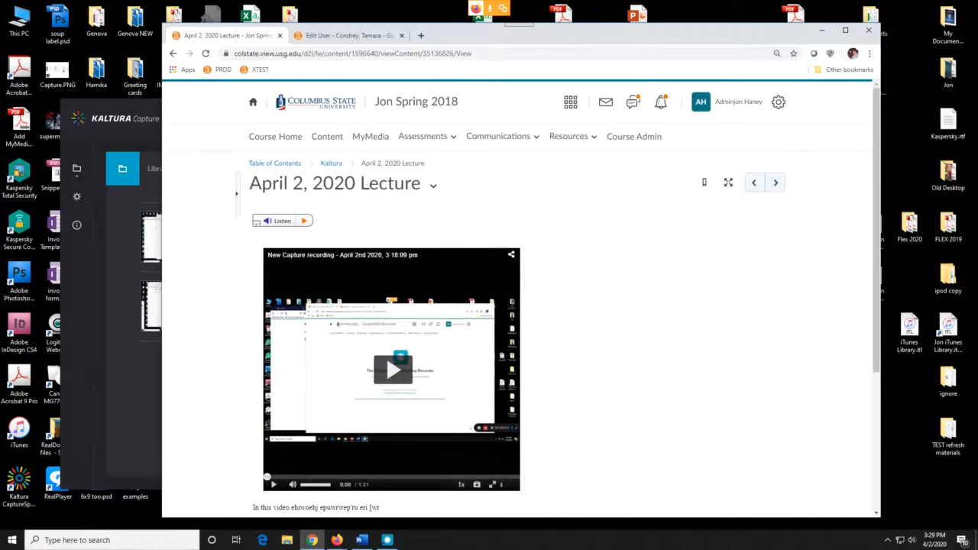
Step: Look over the published page and rename it "April 2, 2020 Lecture Video"
{"action": "scroll", "coordinate": [519, 306], "scroll_direction": "down", "scroll_amount": 2}
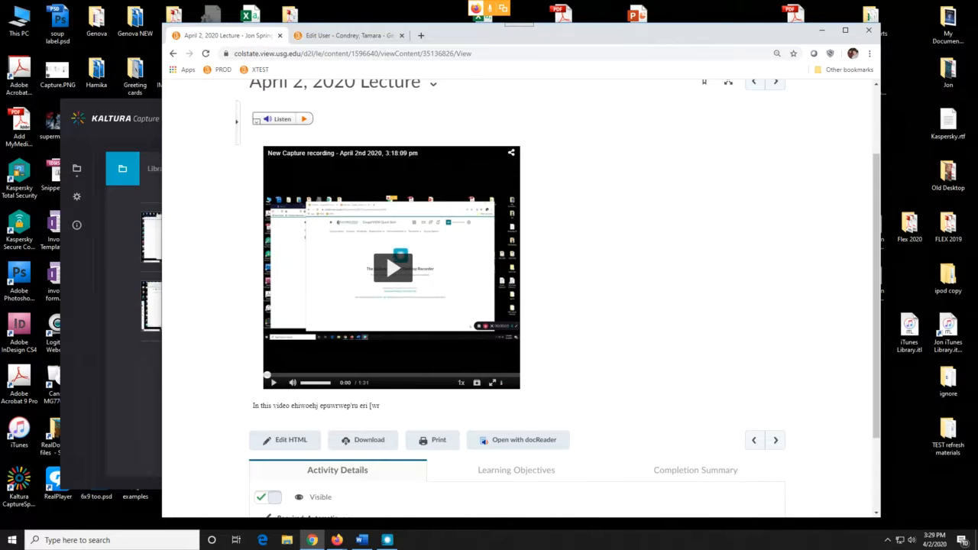
{"action": "scroll", "coordinate": [519, 305], "scroll_direction": "up", "scroll_amount": 2}
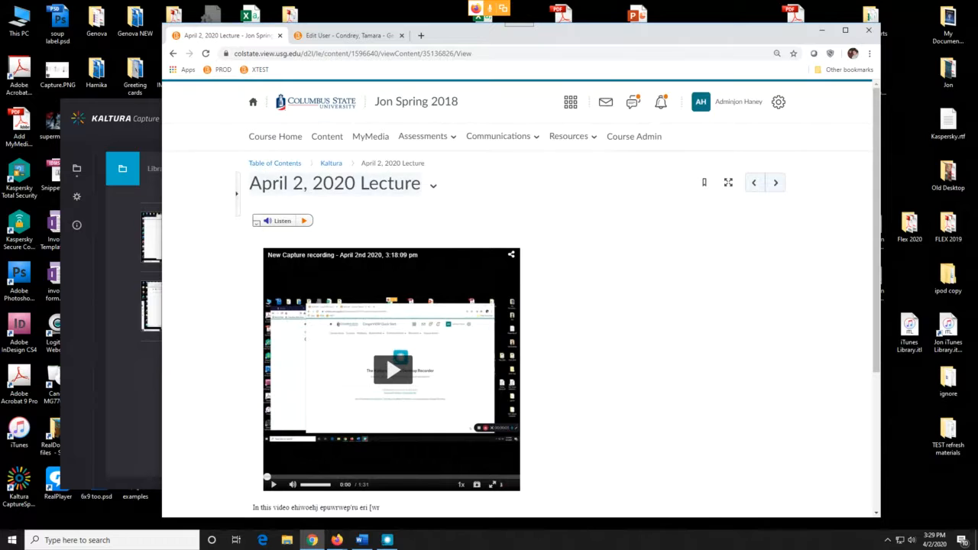
{"action": "left_click", "coordinate": [288, 186]}
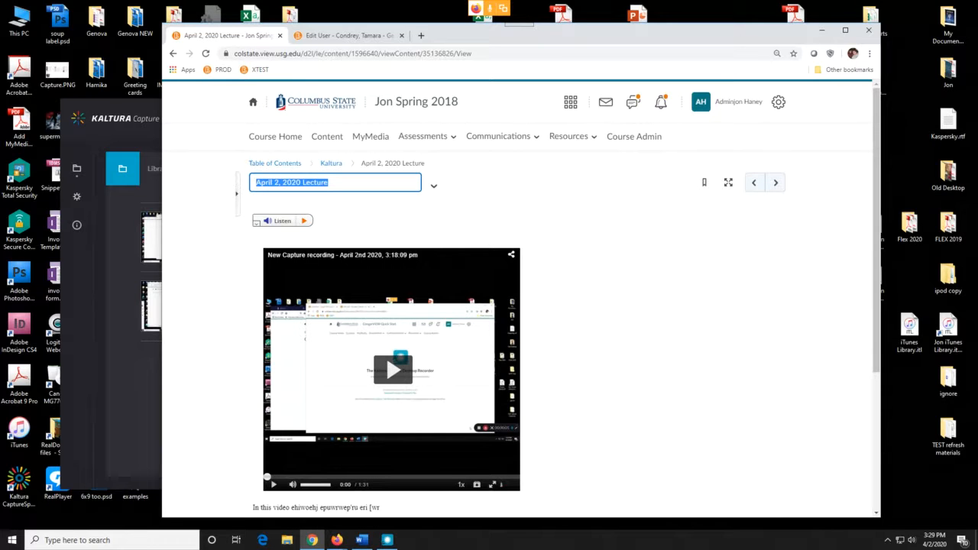
{"action": "left_click", "coordinate": [329, 182]}
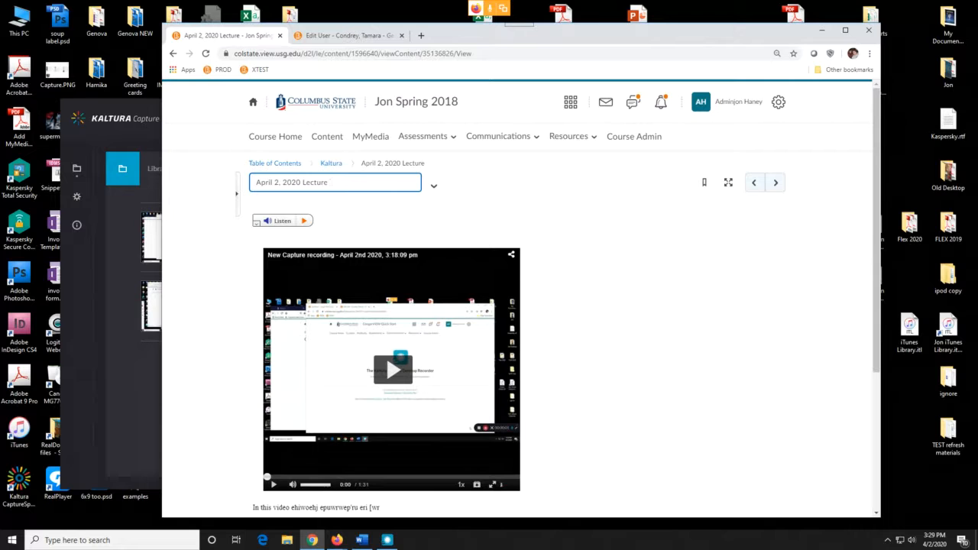
{"action": "type", "text": "Video"}
{"action": "key", "text": "Return"}
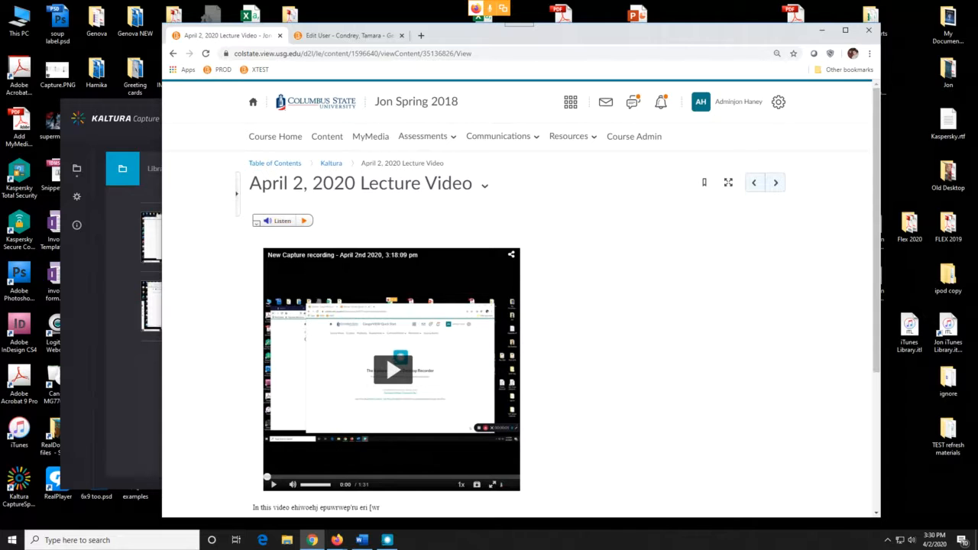
{"action": "key", "text": "alt+Tab"}
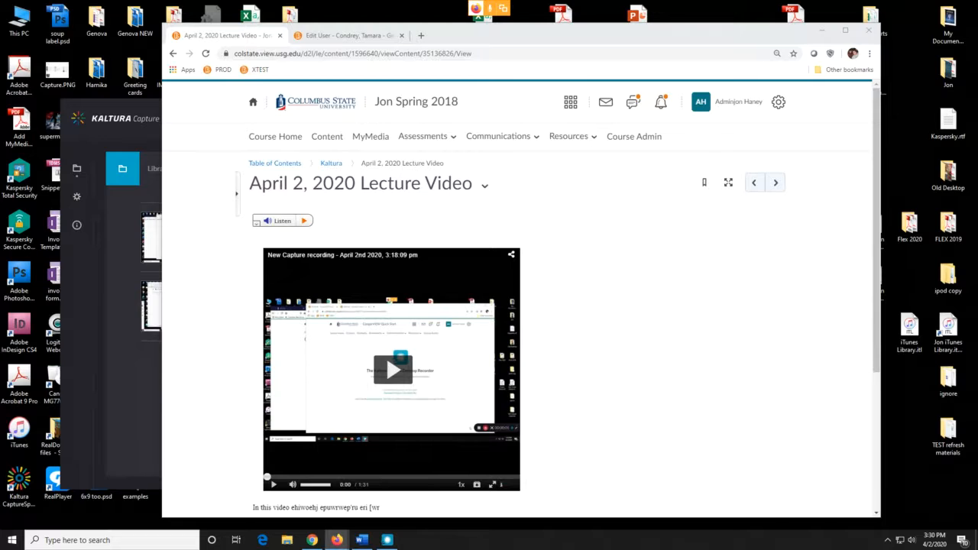
{"action": "scroll", "coordinate": [519, 298], "scroll_direction": "down", "scroll_amount": 2}
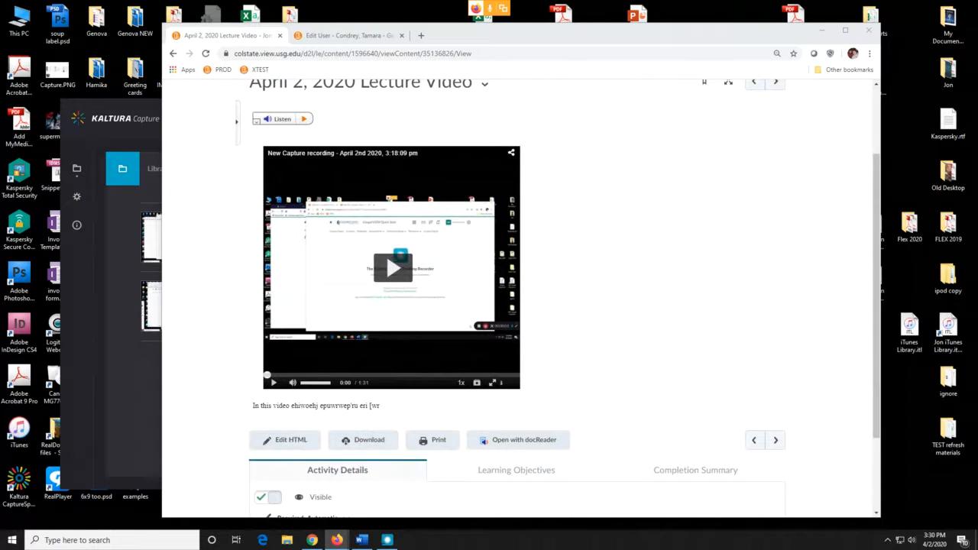
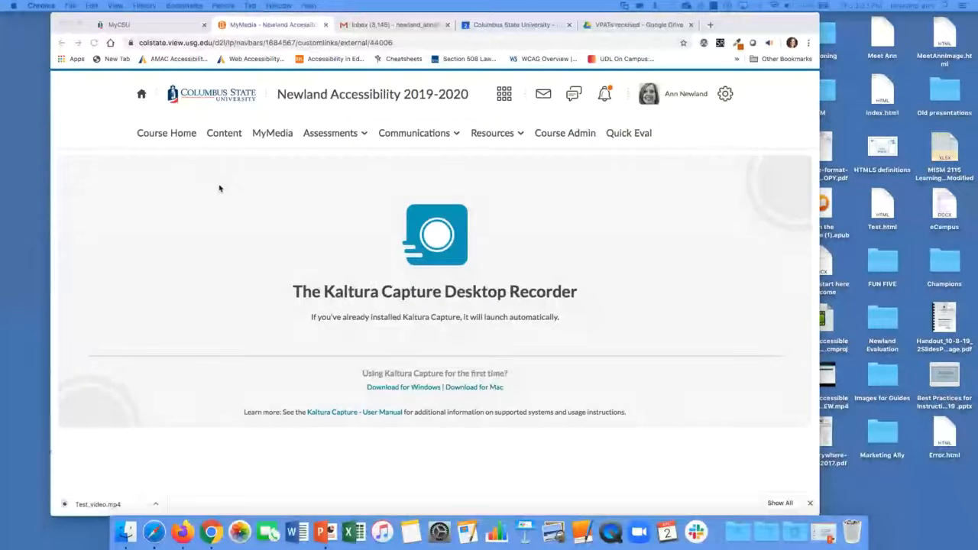
Step: Go to MyMedia in the accessibility course, look through the videos and open "COOL Kaltura Training"
{"action": "left_click", "coordinate": [270, 136]}
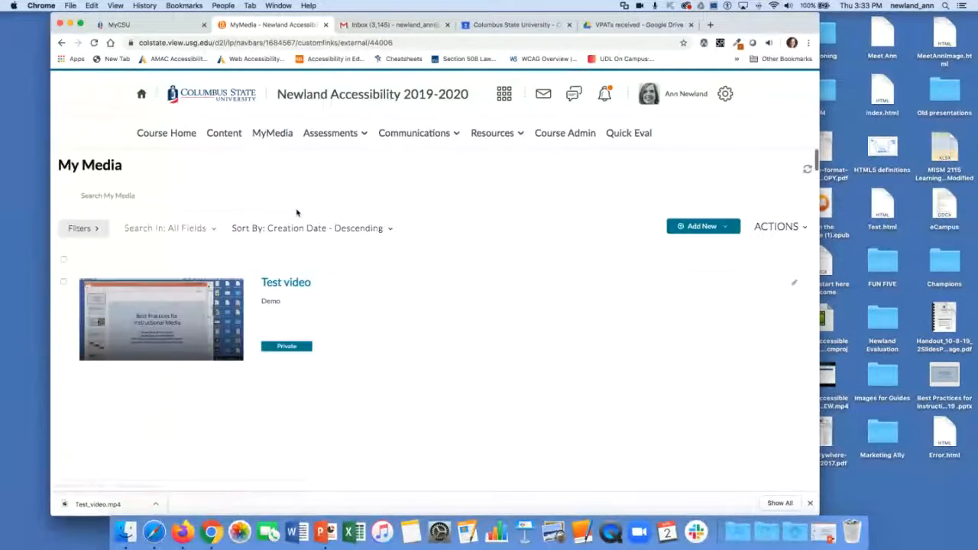
{"action": "scroll", "coordinate": [297, 213], "scroll_direction": "down", "scroll_amount": 5}
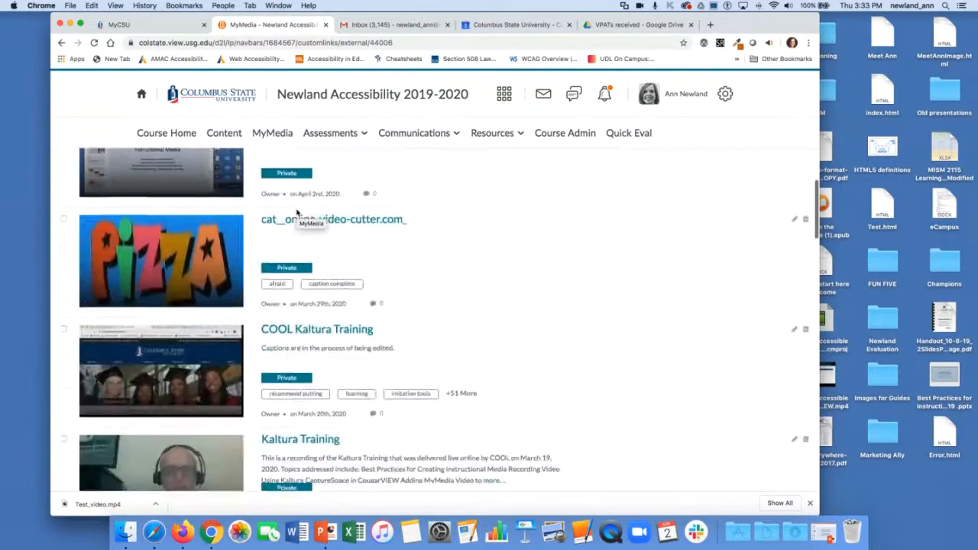
{"action": "scroll", "coordinate": [297, 212], "scroll_direction": "down", "scroll_amount": 8}
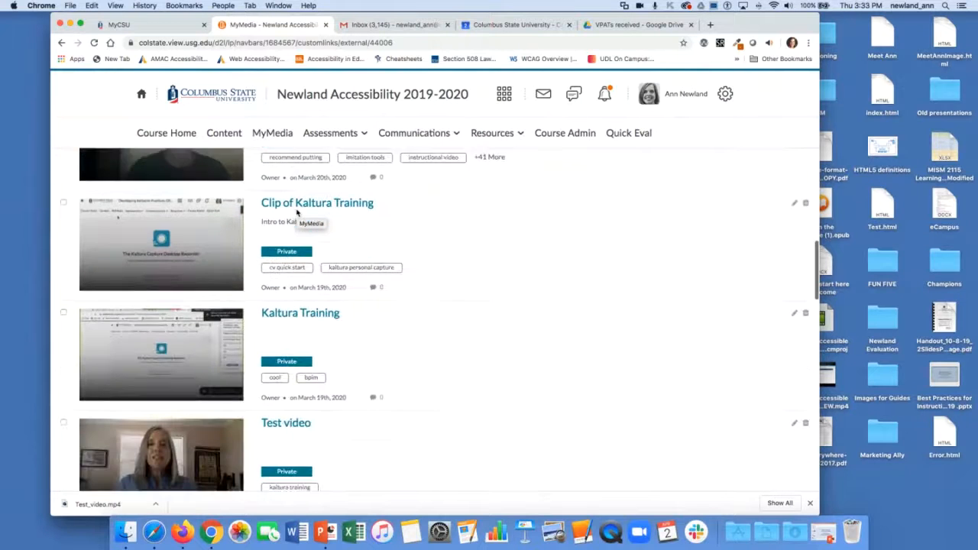
{"action": "scroll", "coordinate": [297, 212], "scroll_direction": "down", "scroll_amount": 4}
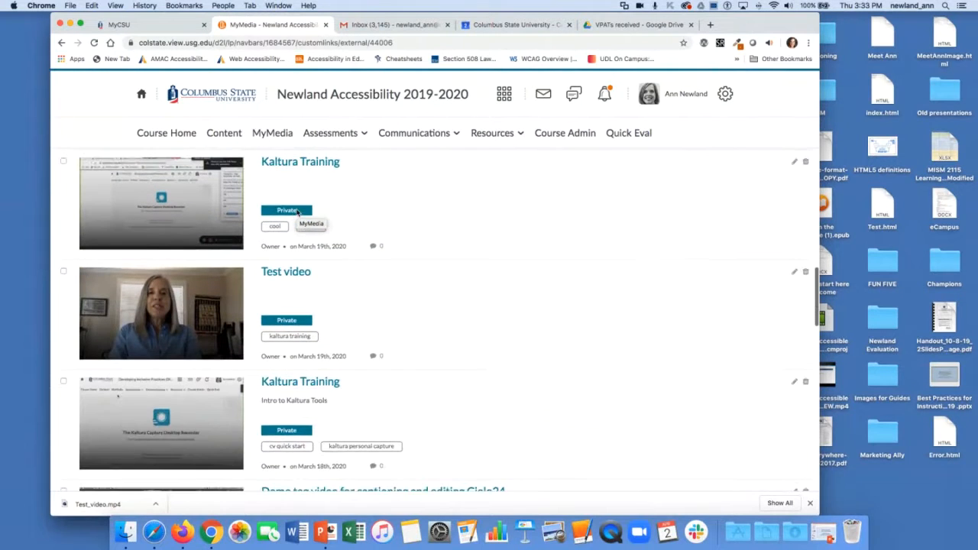
{"action": "scroll", "coordinate": [297, 212], "scroll_direction": "down", "scroll_amount": 2}
{"action": "scroll", "coordinate": [296, 213], "scroll_direction": "down", "scroll_amount": 3}
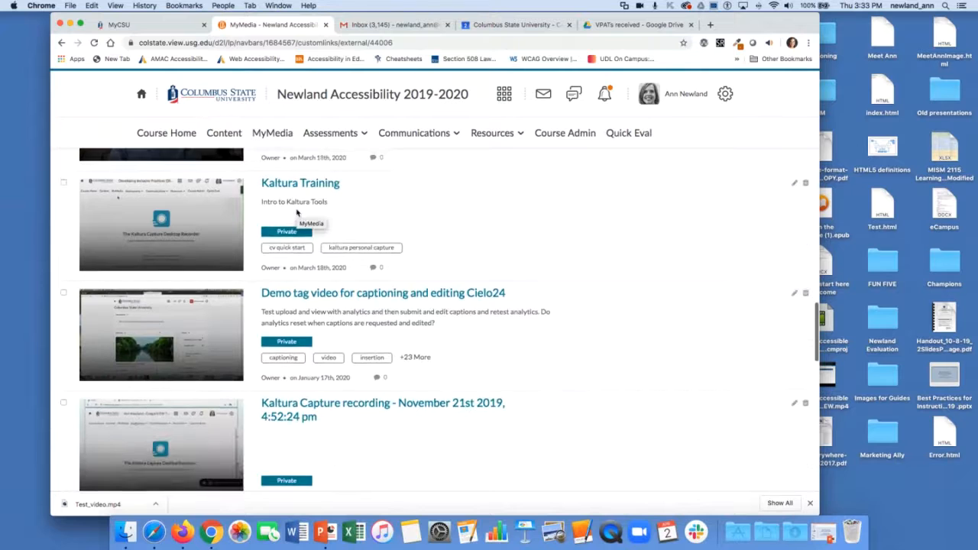
{"action": "scroll", "coordinate": [297, 212], "scroll_direction": "up", "scroll_amount": 14}
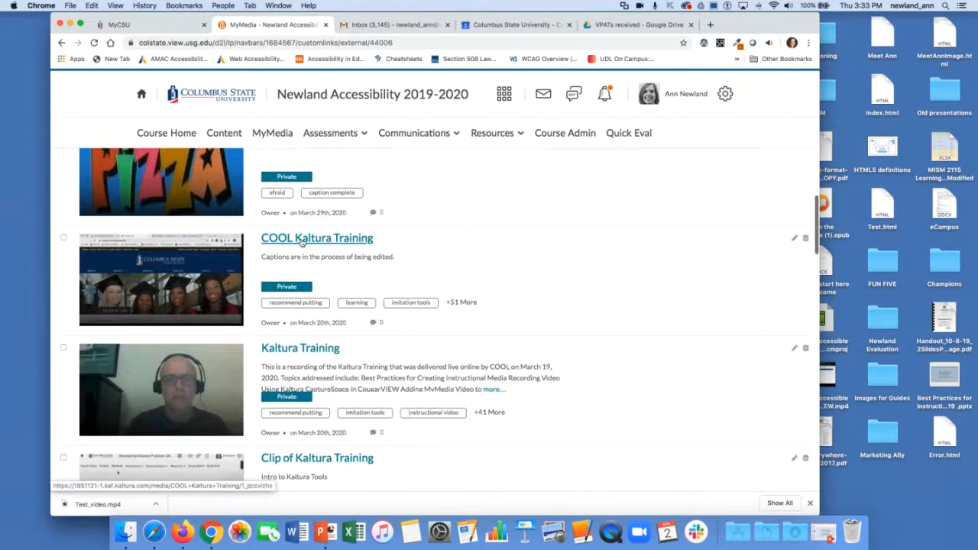
{"action": "left_click", "coordinate": [303, 241]}
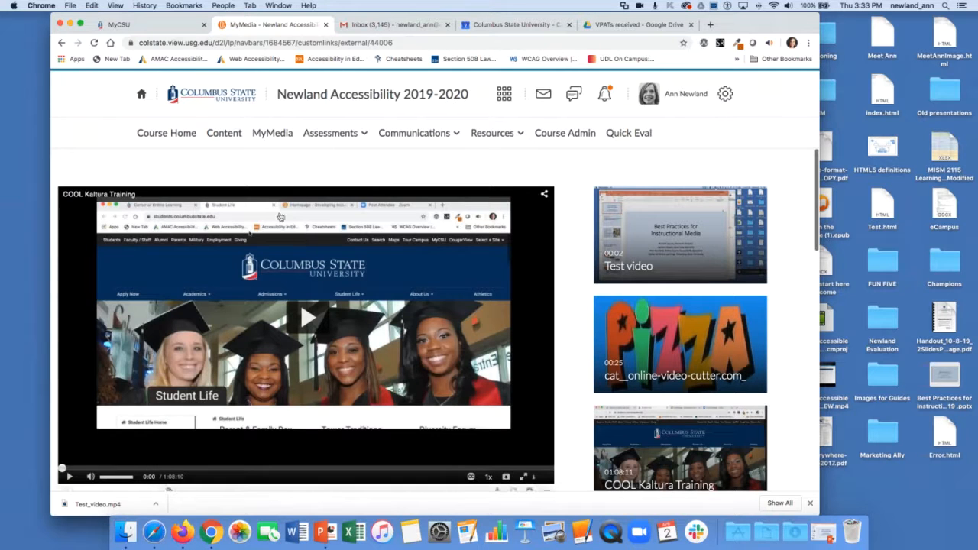
Step: Return to the My Media list and quit PowerPoint
{"action": "left_click", "coordinate": [269, 134]}
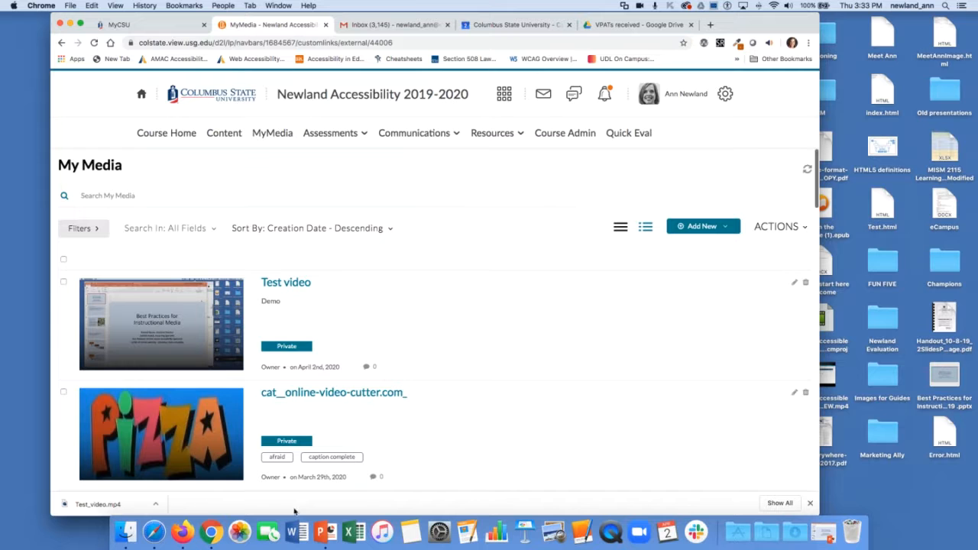
{"action": "right_click", "coordinate": [324, 531]}
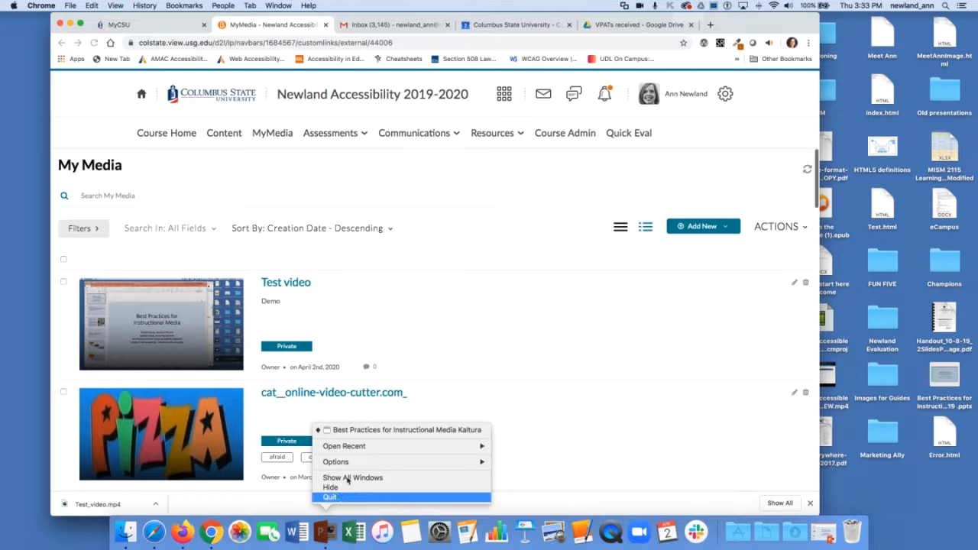
{"action": "left_click", "coordinate": [336, 497]}
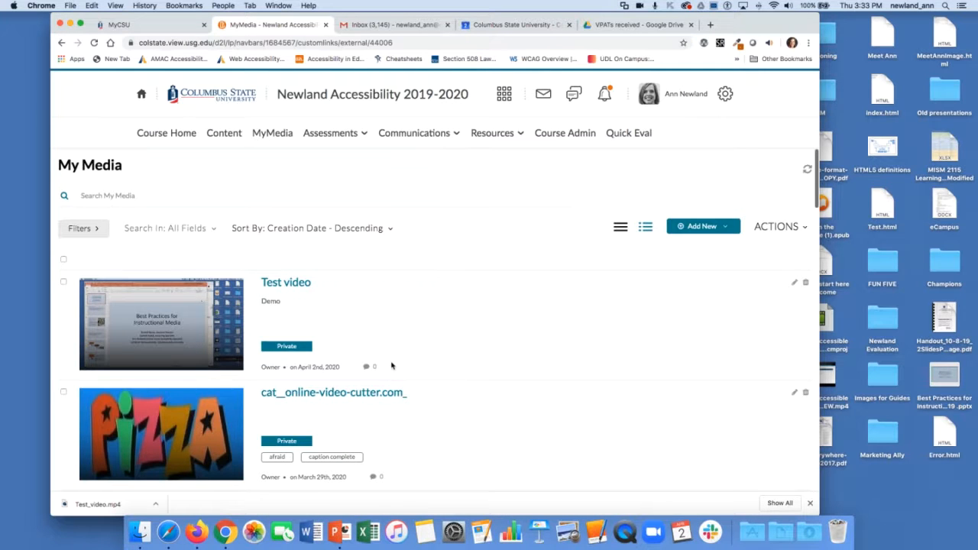
Step: Open the March 19 "Kaltura Training" video tagged cool and bpim, and swap its camera and screen views back and forth
{"action": "scroll", "coordinate": [391, 365], "scroll_direction": "down", "scroll_amount": 10}
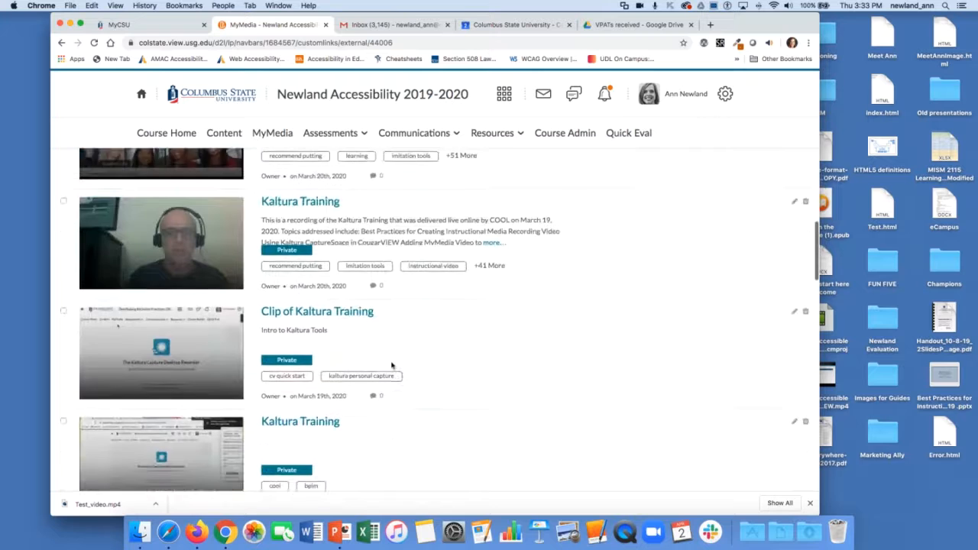
{"action": "scroll", "coordinate": [391, 366], "scroll_direction": "down", "scroll_amount": 3}
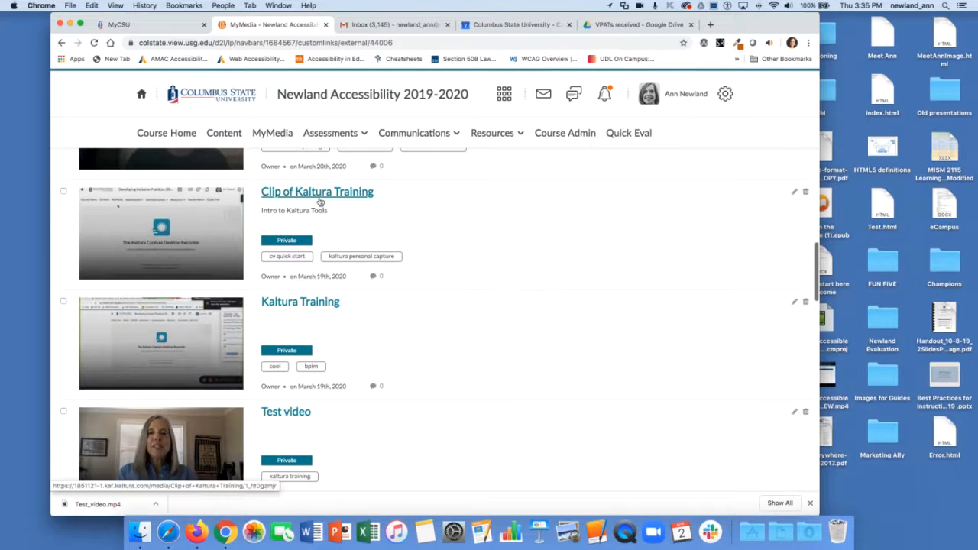
{"action": "scroll", "coordinate": [334, 291], "scroll_direction": "down", "scroll_amount": 3}
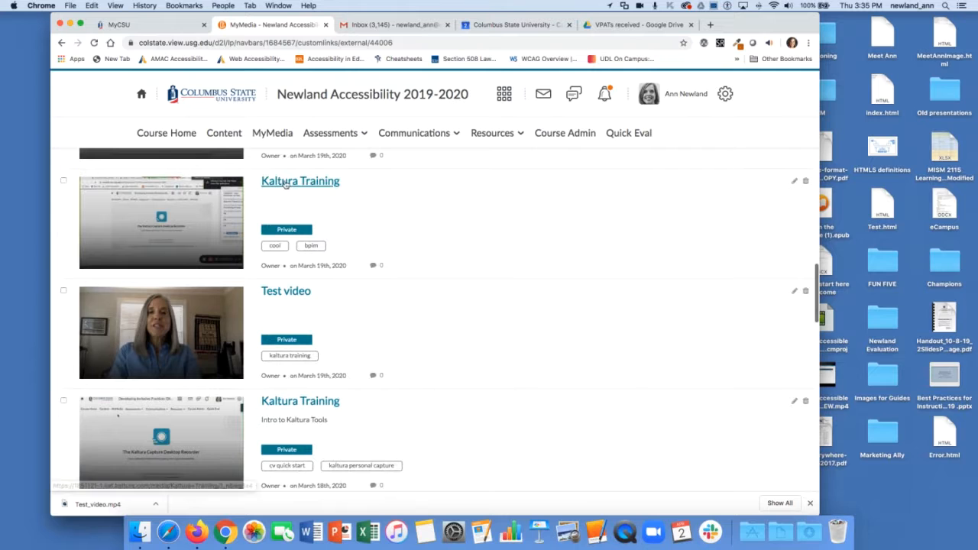
{"action": "left_click", "coordinate": [290, 183]}
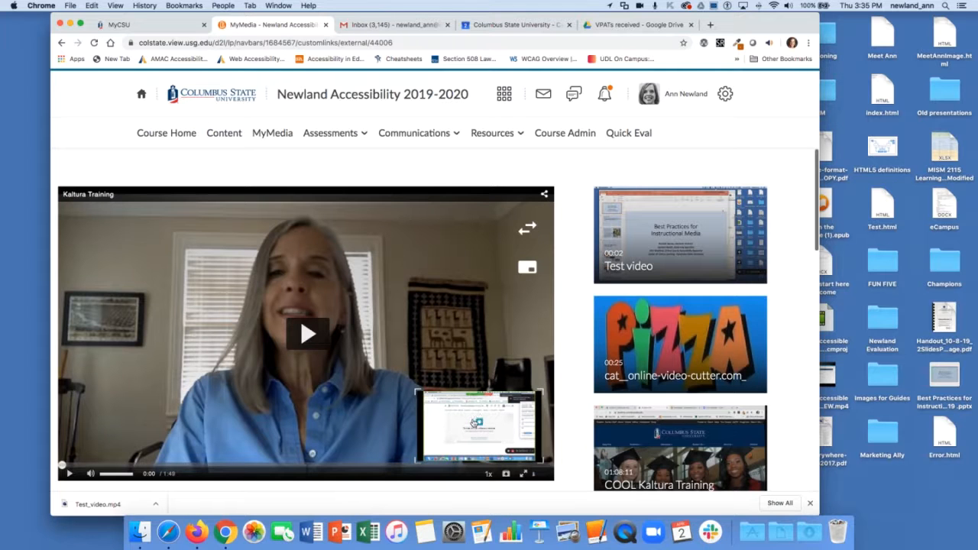
{"action": "left_click", "coordinate": [526, 231]}
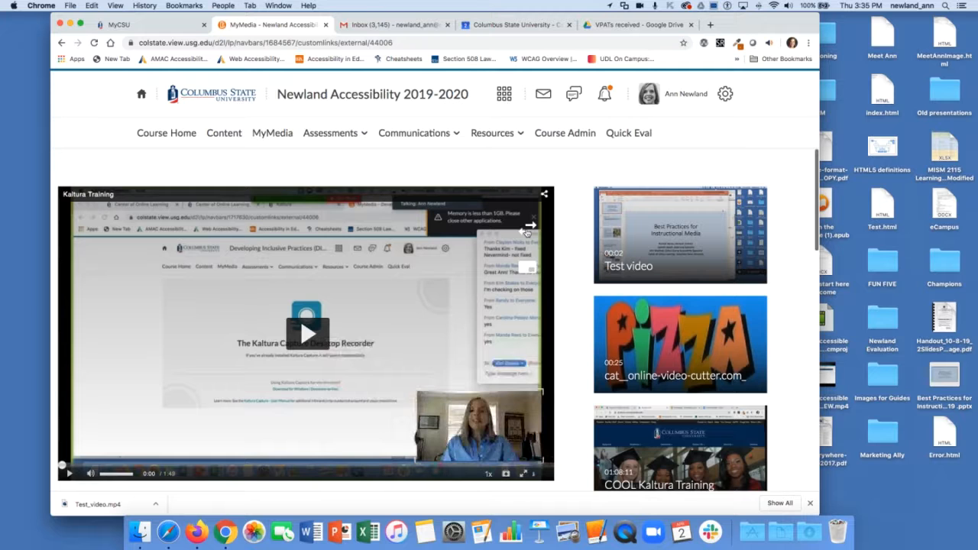
{"action": "left_click", "coordinate": [527, 231]}
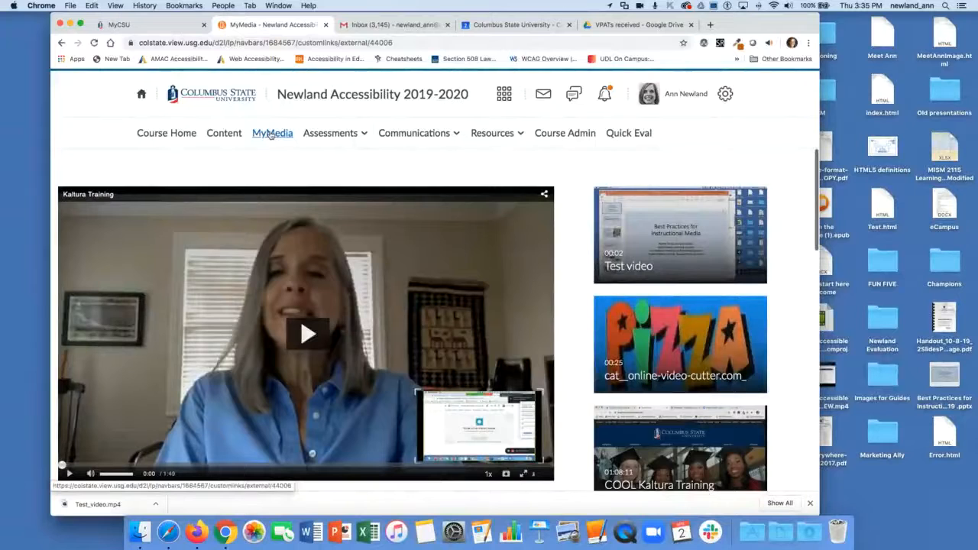
Step: Upload Test_video.mp4 from the Downloads folder to MyMedia as a media upload
{"action": "left_click", "coordinate": [270, 134]}
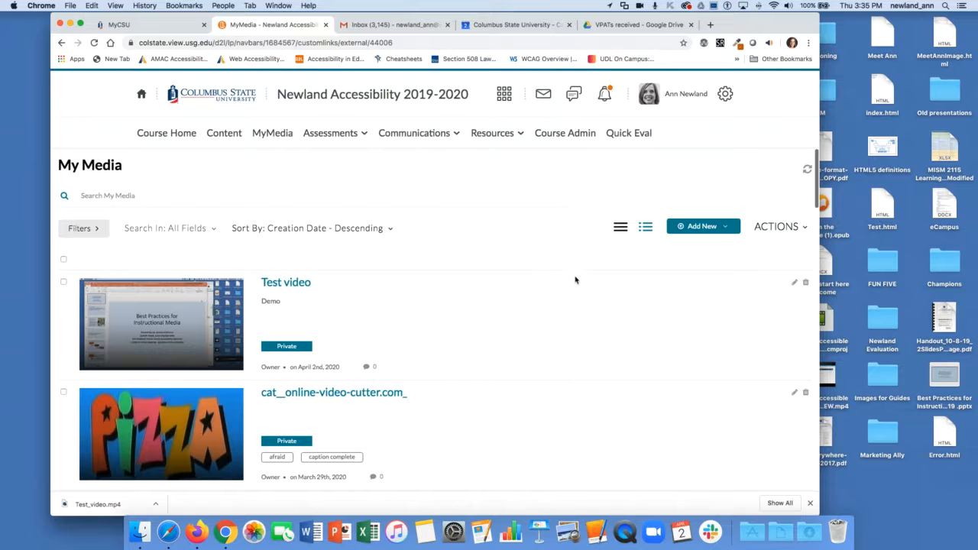
{"action": "left_click", "coordinate": [689, 228]}
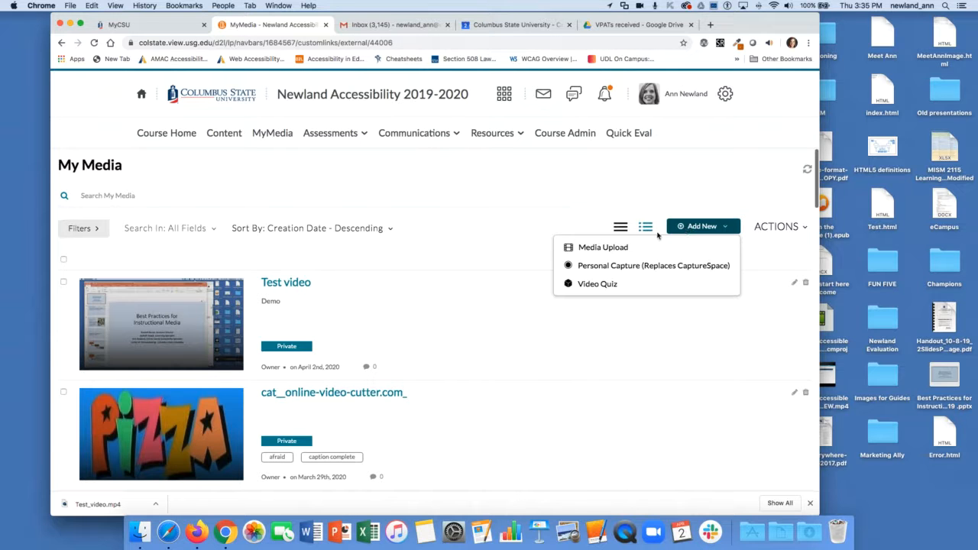
{"action": "left_click", "coordinate": [582, 249]}
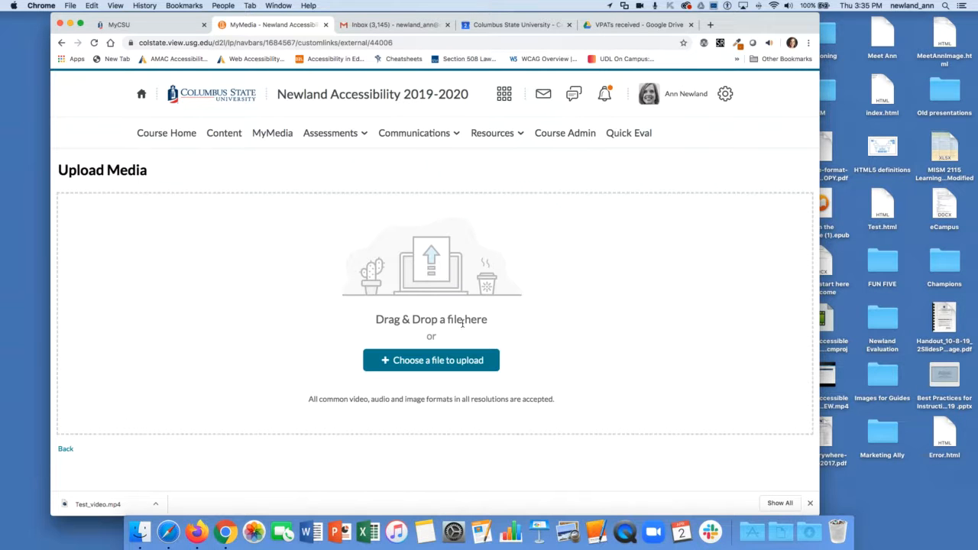
{"action": "left_click", "coordinate": [432, 362]}
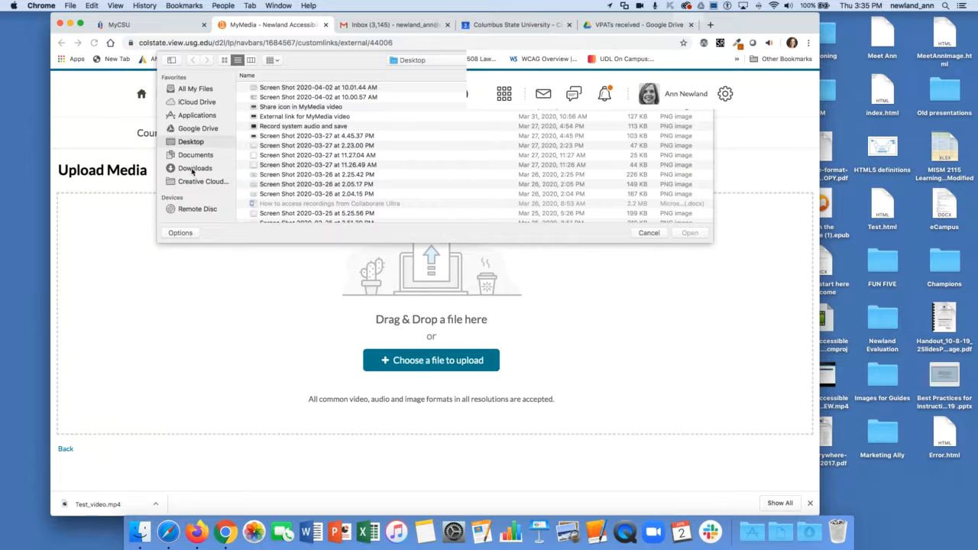
{"action": "left_click", "coordinate": [192, 170]}
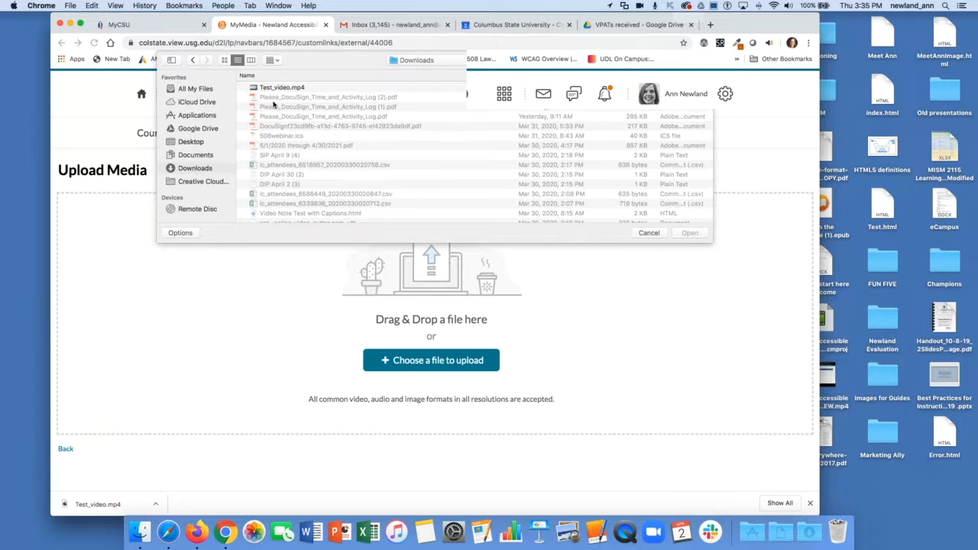
{"action": "left_click", "coordinate": [281, 89]}
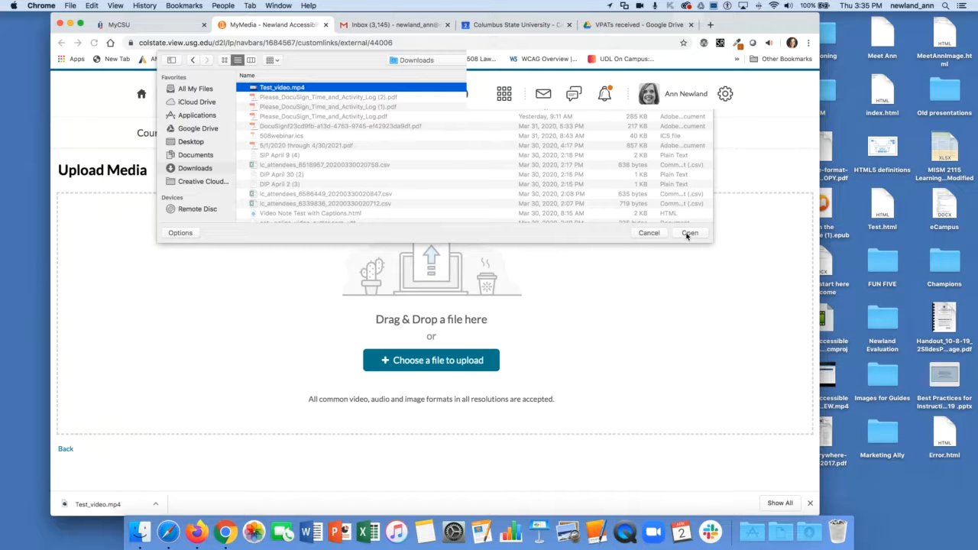
{"action": "left_click", "coordinate": [689, 233]}
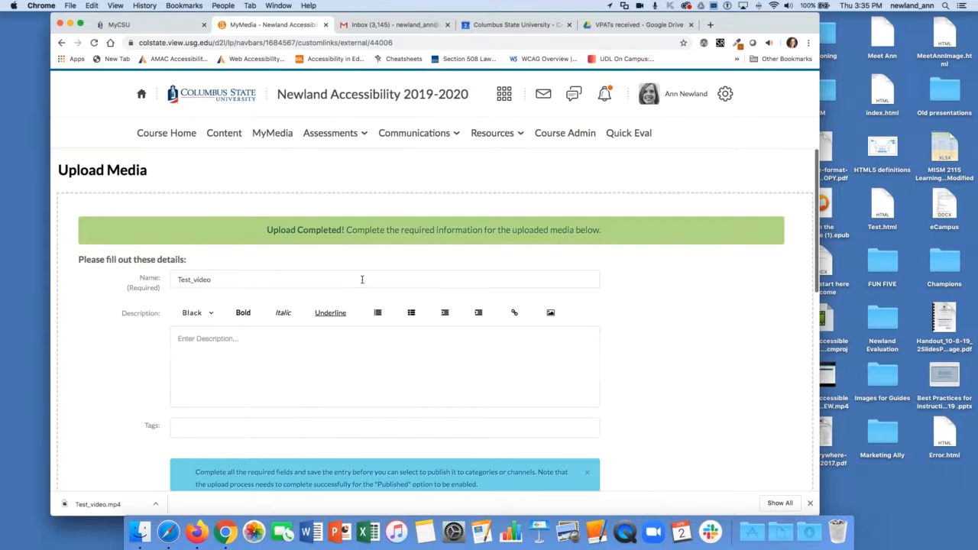
Step: Review the uploaded video's details, save the entry as Private, and return to the My Media list
{"action": "scroll", "coordinate": [359, 277], "scroll_direction": "down", "scroll_amount": 2}
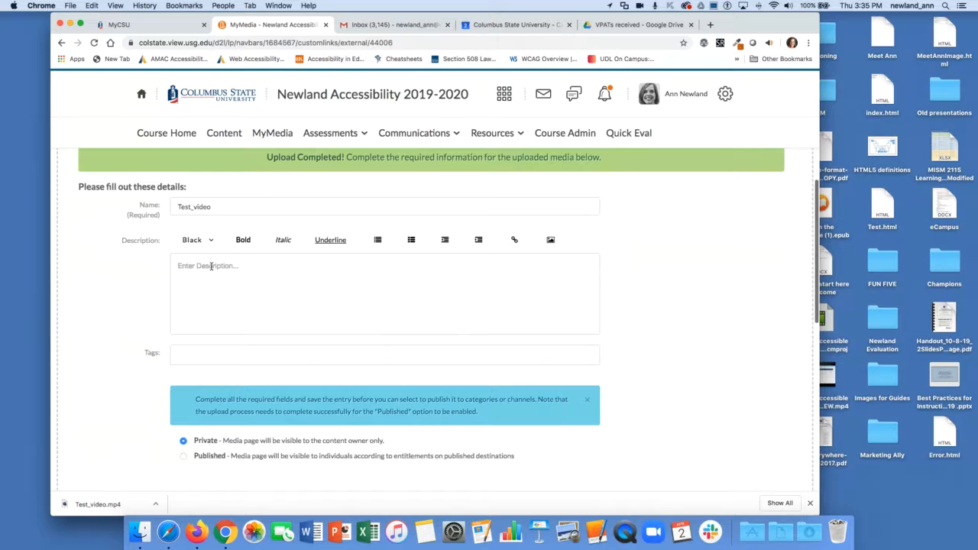
{"action": "scroll", "coordinate": [211, 265], "scroll_direction": "down", "scroll_amount": 3}
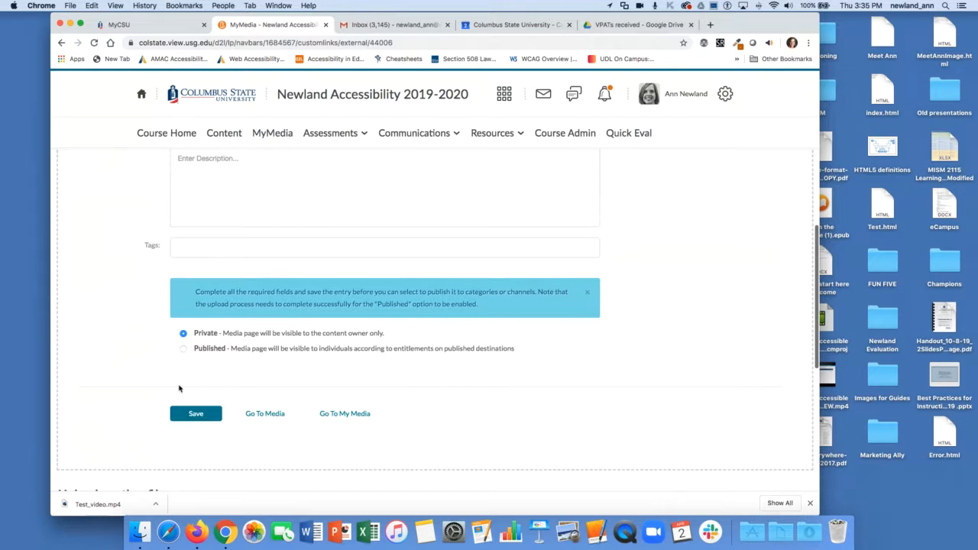
{"action": "left_click", "coordinate": [204, 417]}
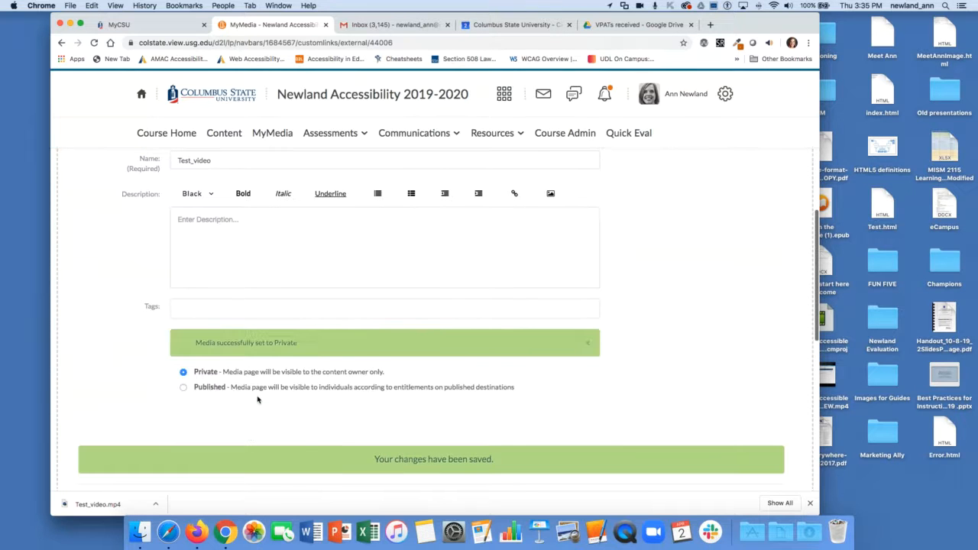
{"action": "scroll", "coordinate": [257, 399], "scroll_direction": "up", "scroll_amount": 3}
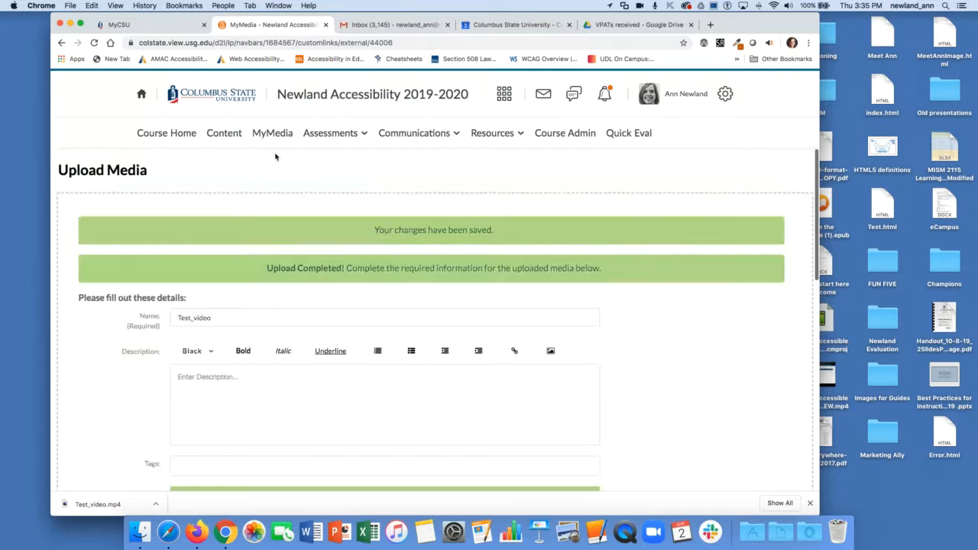
{"action": "left_click", "coordinate": [278, 133]}
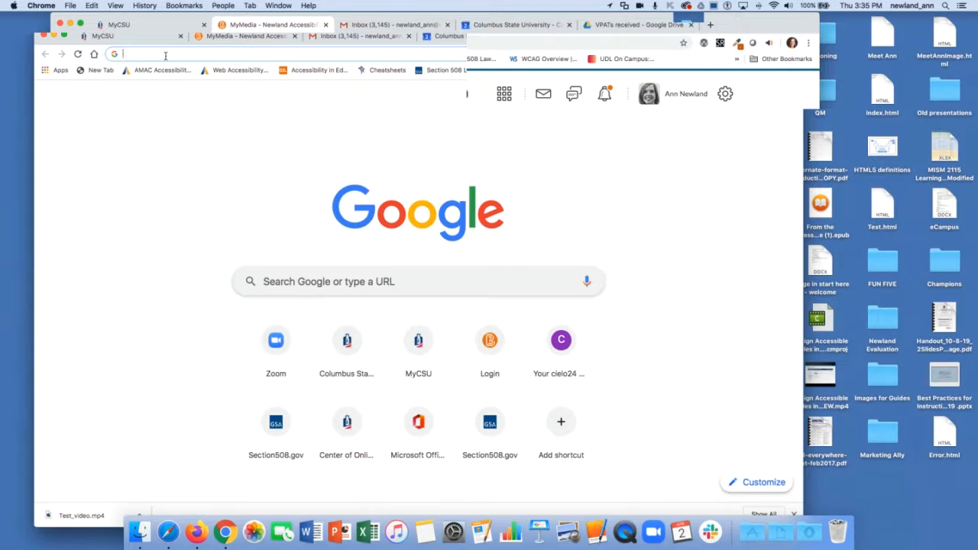
Step: Search the web for "center of online learning" and open Columbus State's Center of Online Learning site
{"action": "type", "text": "ce"}
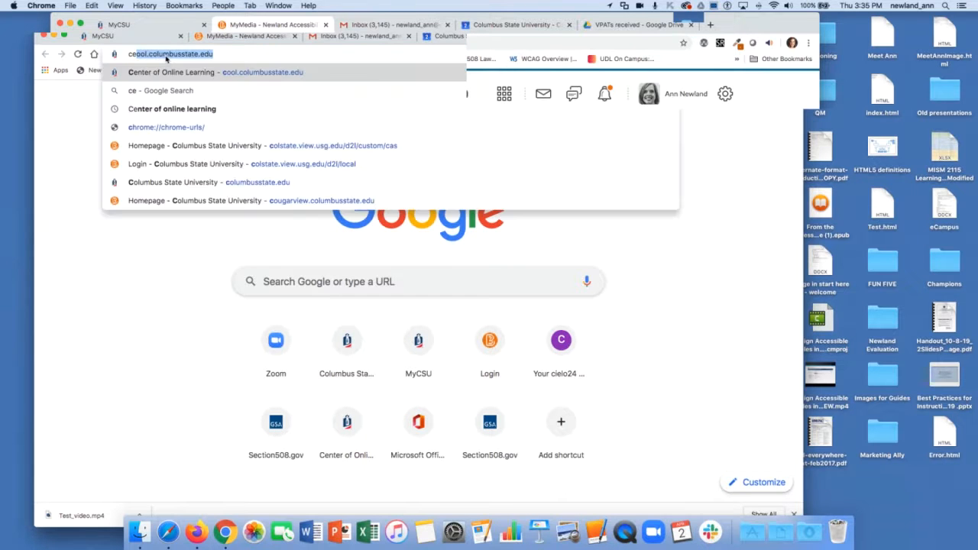
{"action": "type", "text": "nter of online learning"}
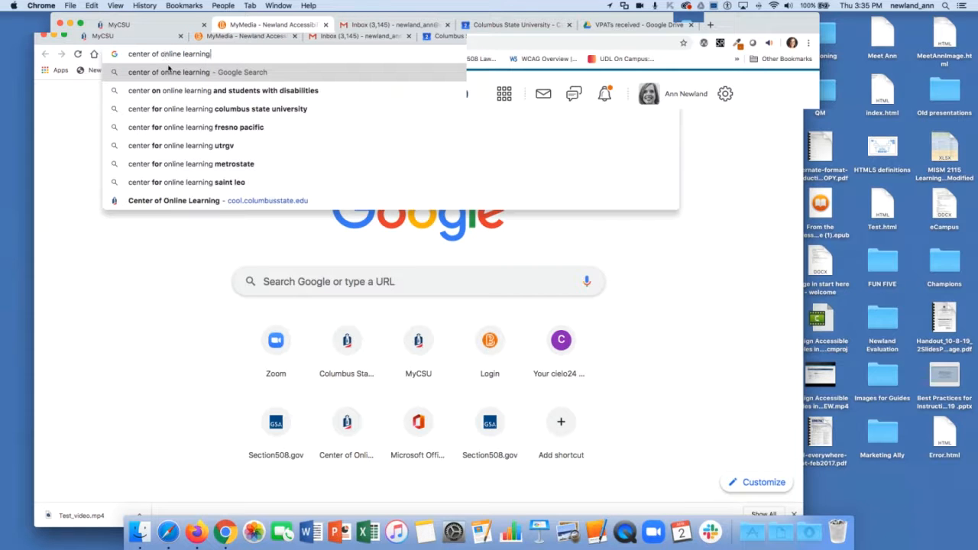
{"action": "left_click", "coordinate": [171, 74]}
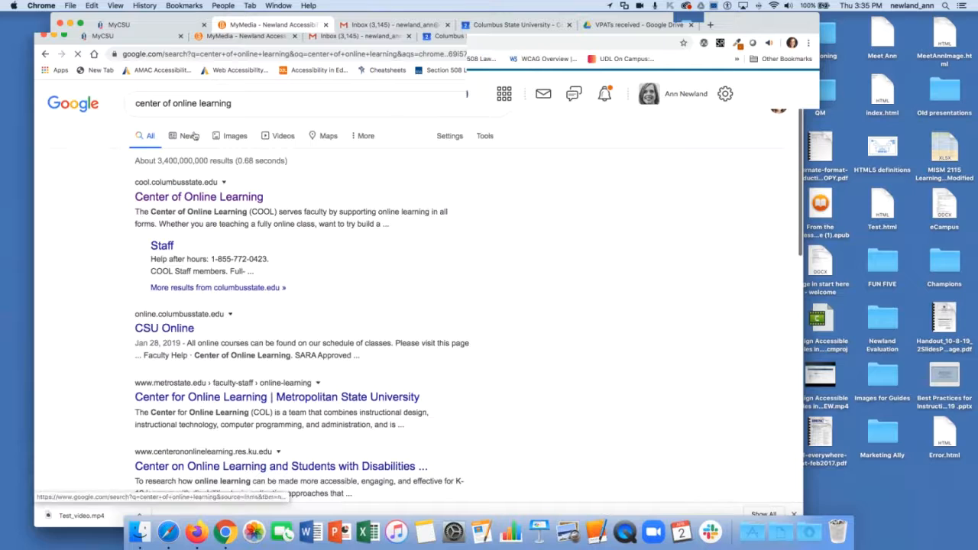
{"action": "left_click", "coordinate": [197, 199]}
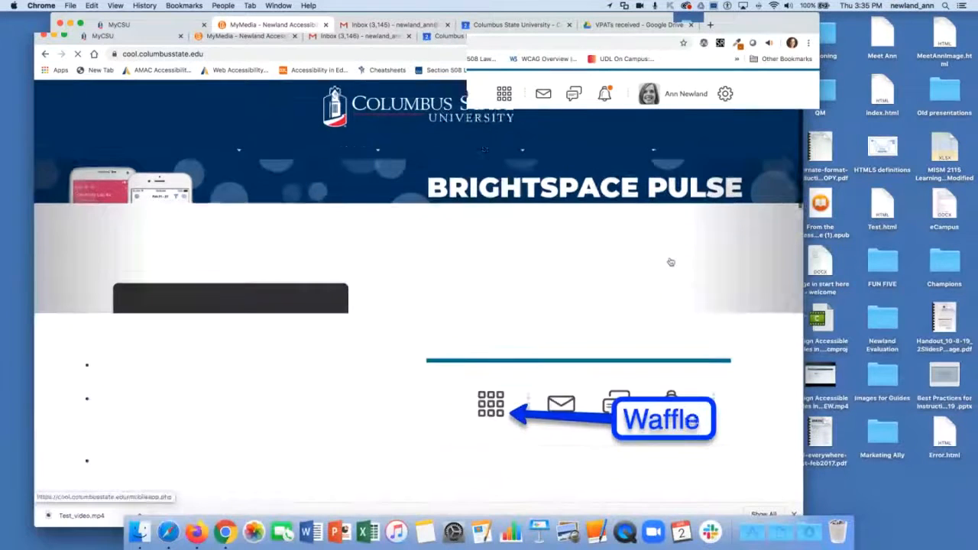
Step: Open the Kaltura/MyMedia page listed under eLearning Tools and look through its CougarVIEW guides, captioning links and training resources
{"action": "scroll", "coordinate": [670, 261], "scroll_direction": "down", "scroll_amount": 4}
{"action": "scroll", "coordinate": [670, 262], "scroll_direction": "down", "scroll_amount": 5}
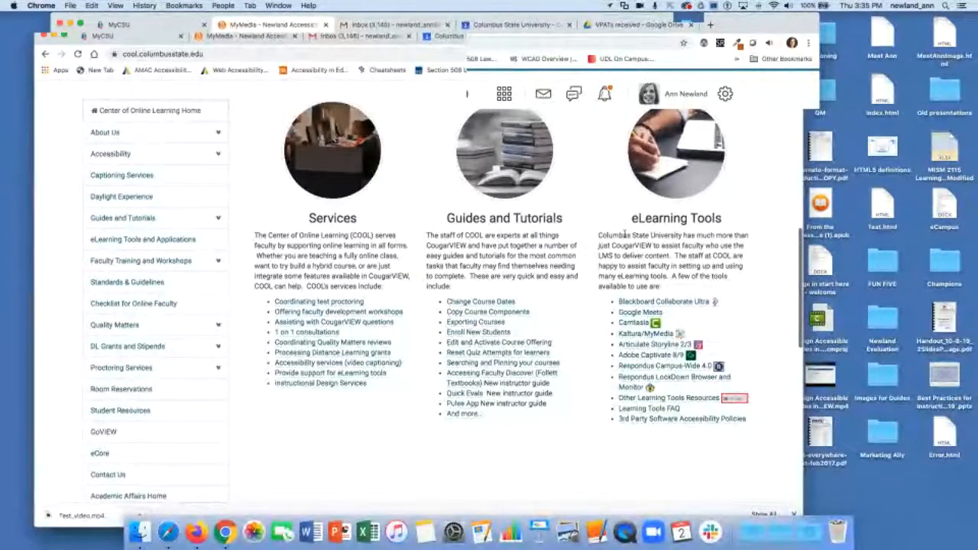
{"action": "left_click", "coordinate": [634, 337]}
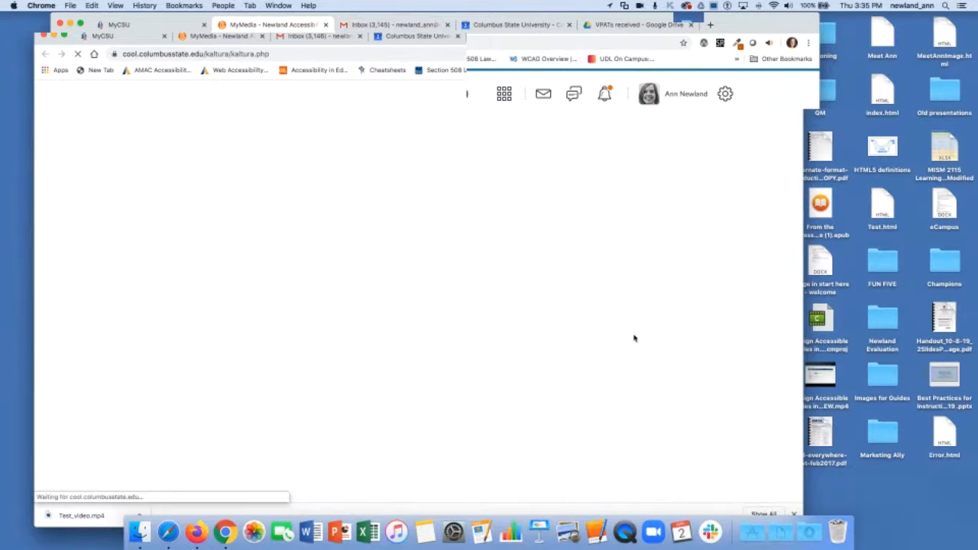
{"action": "scroll", "coordinate": [479, 261], "scroll_direction": "down", "scroll_amount": 3}
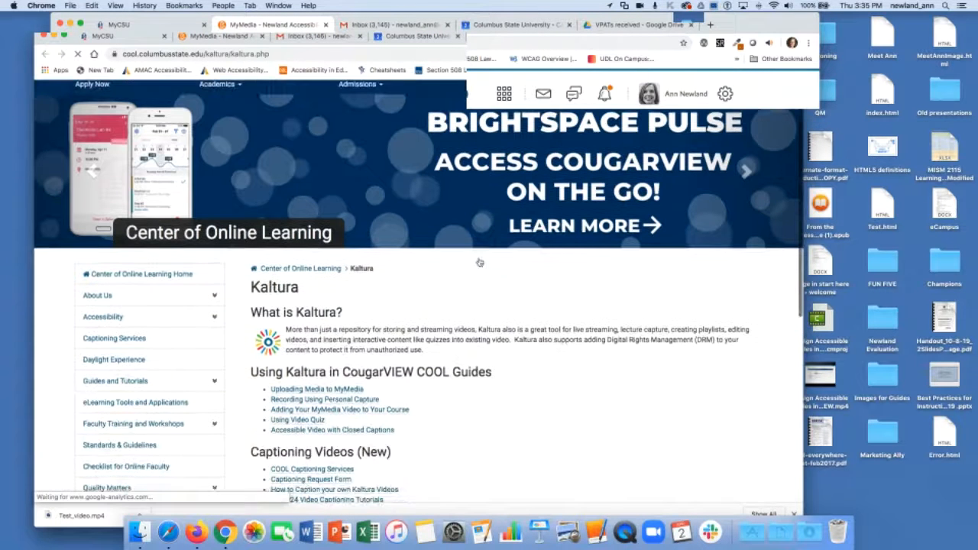
{"action": "scroll", "coordinate": [479, 261], "scroll_direction": "down", "scroll_amount": 1}
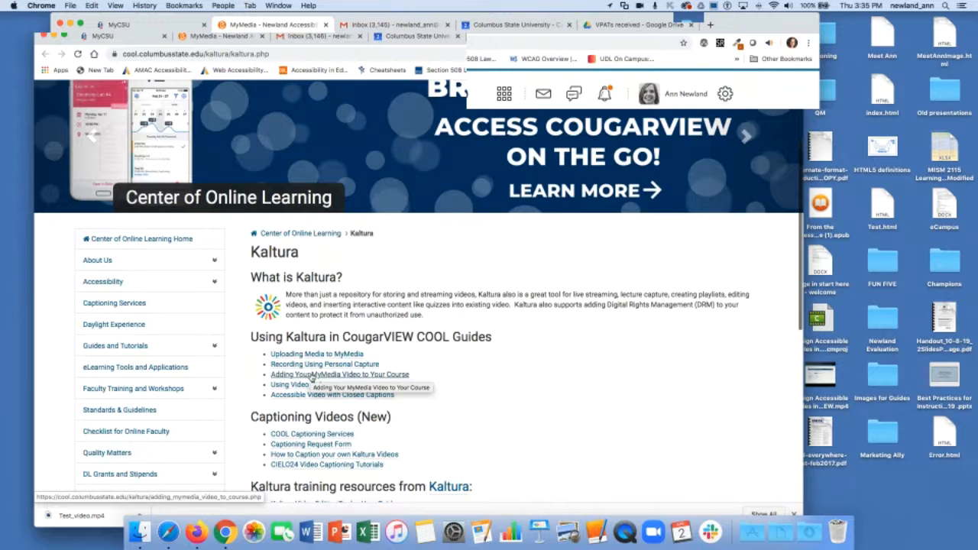
{"action": "scroll", "coordinate": [311, 379], "scroll_direction": "down", "scroll_amount": 1}
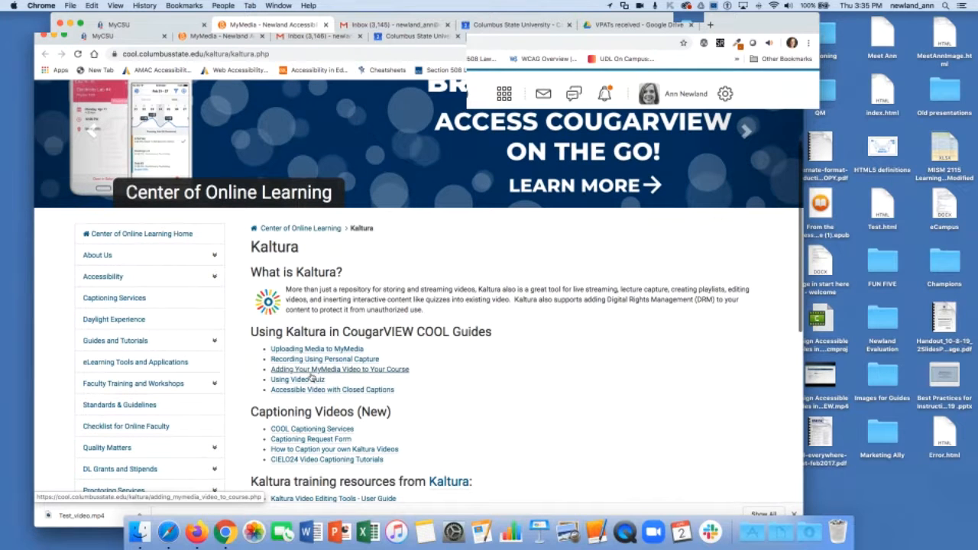
{"action": "scroll", "coordinate": [311, 378], "scroll_direction": "down", "scroll_amount": 5}
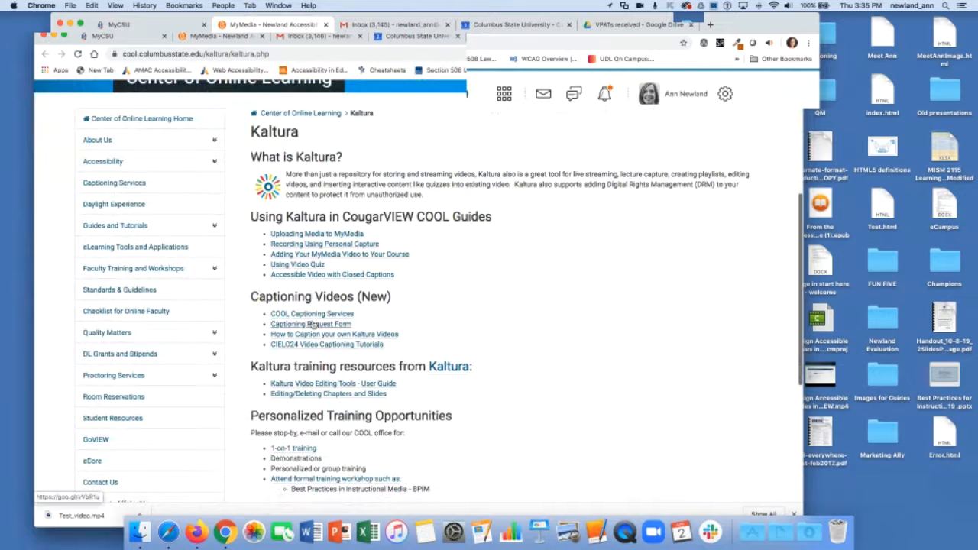